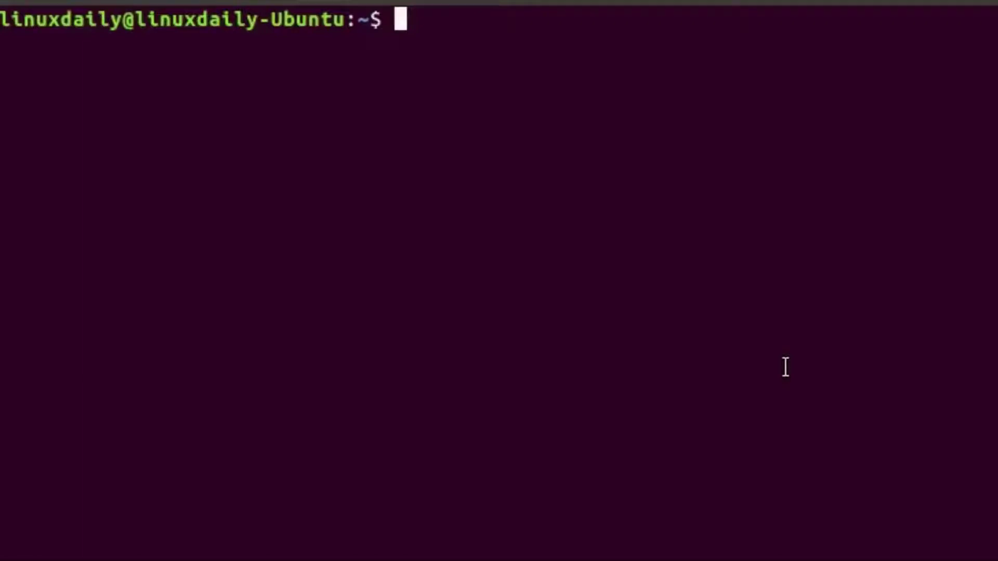
# Run the LinuxDaily command to start the green matrix-style rain animation.
pyautogui.write('Lin')
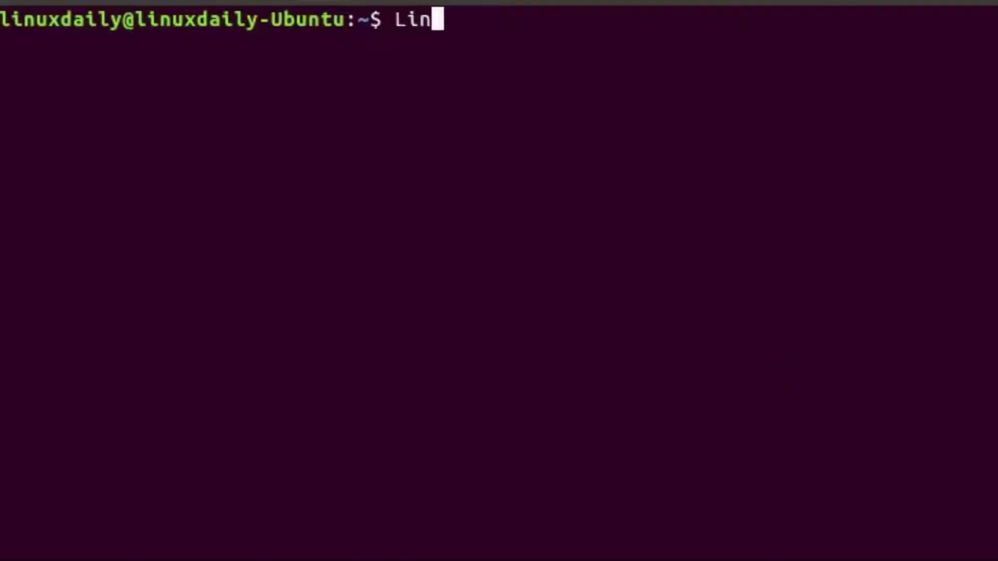
pyautogui.write('uxDaily')
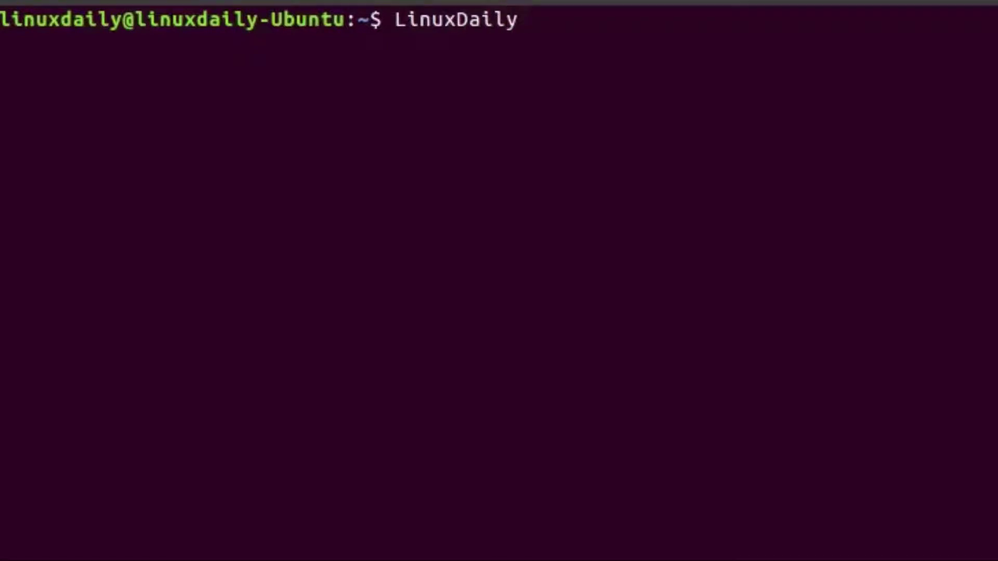
pyautogui.press('Return')
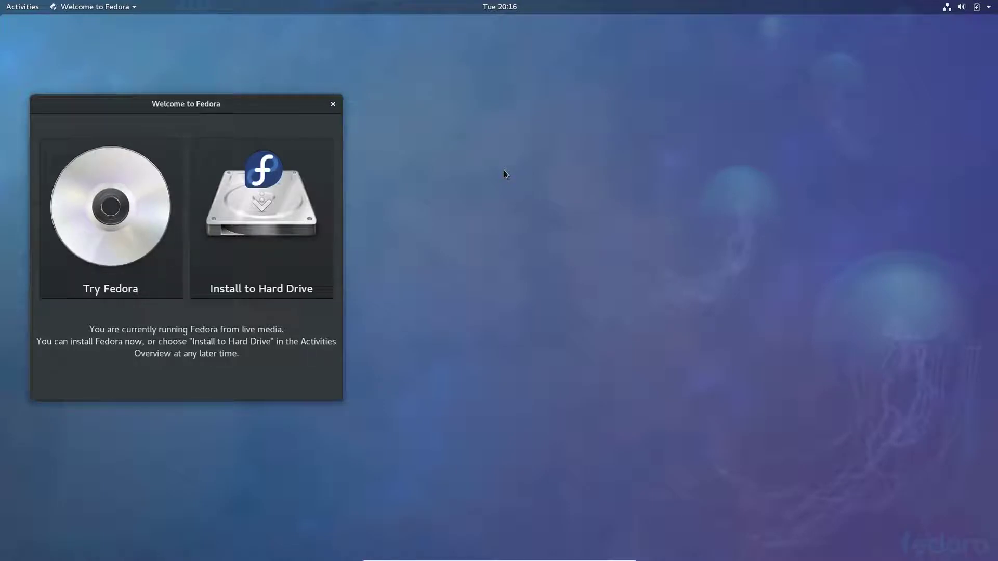
# Center the Welcome to Fedora window and choose Install to Hard Drive.
pyautogui.moveTo(181, 94); pyautogui.dragTo(448, 88)
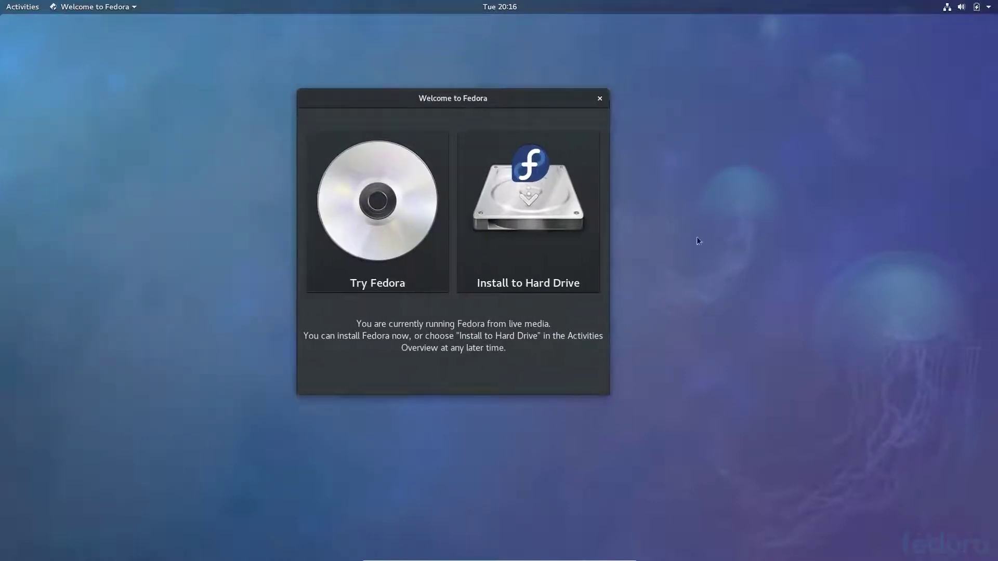
pyautogui.click(525, 208)
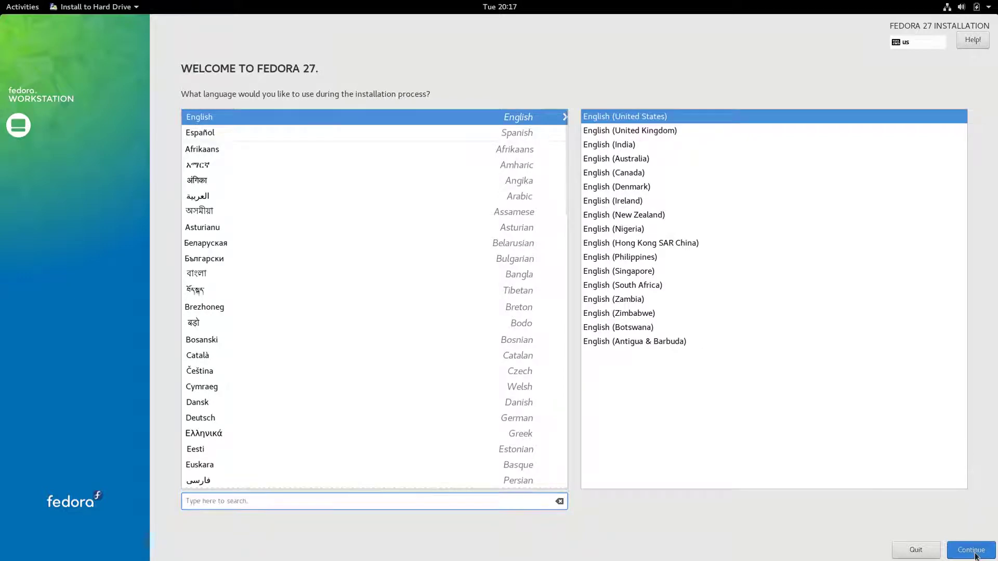
# Keep English (United States), auto-partition the 32 GiB VBOX disk, and begin installation.
pyautogui.click(971, 550)
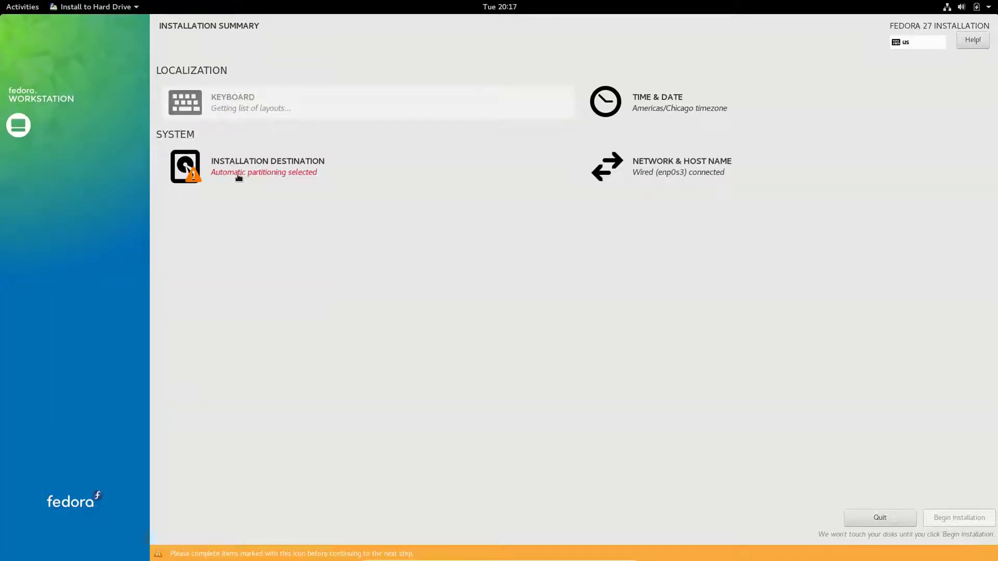
pyautogui.click(238, 177)
pyautogui.click(65, 145)
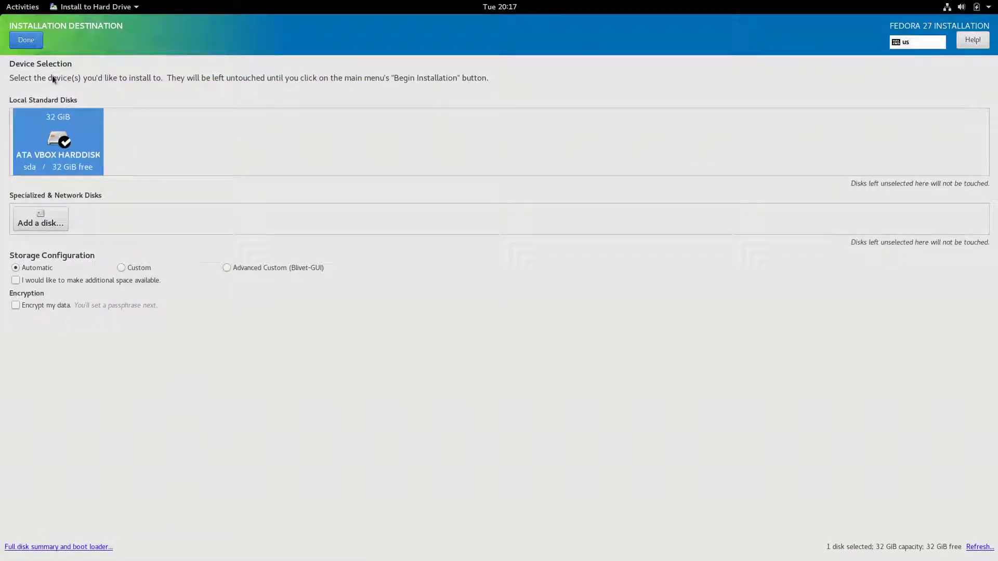
pyautogui.click(24, 39)
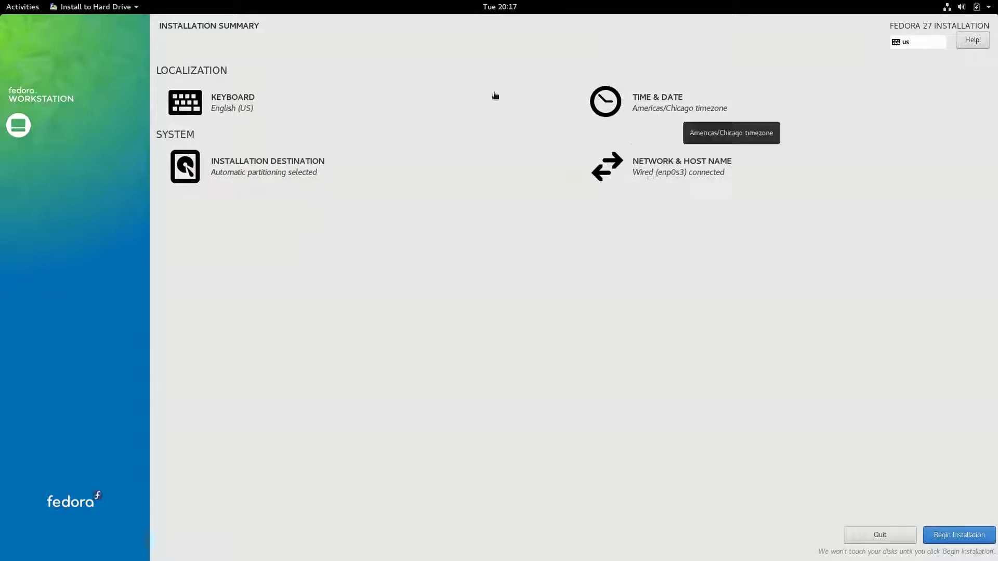
pyautogui.click(960, 533)
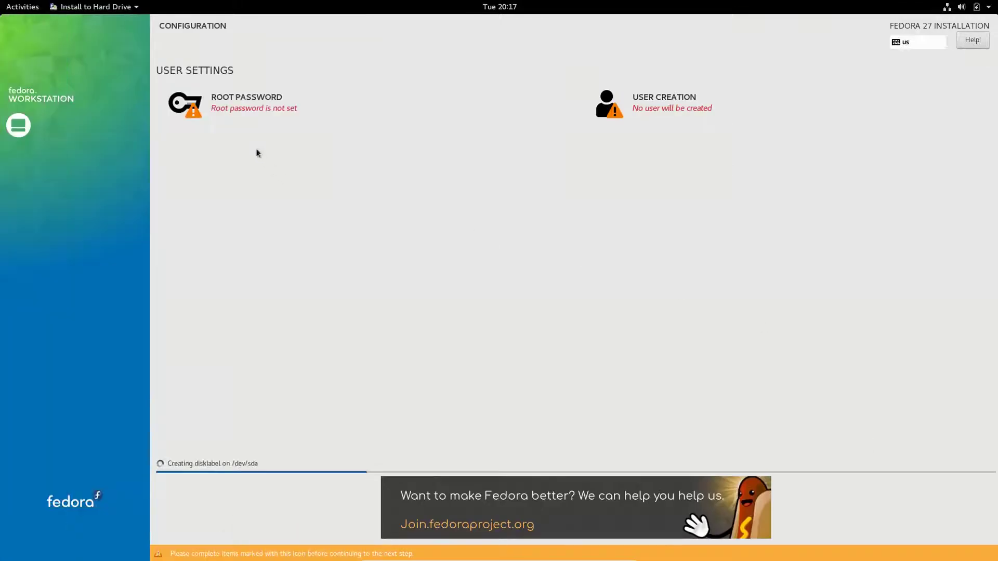
# Set and confirm the root password, accepting it despite the weak-password warning.
pyautogui.click(250, 106)
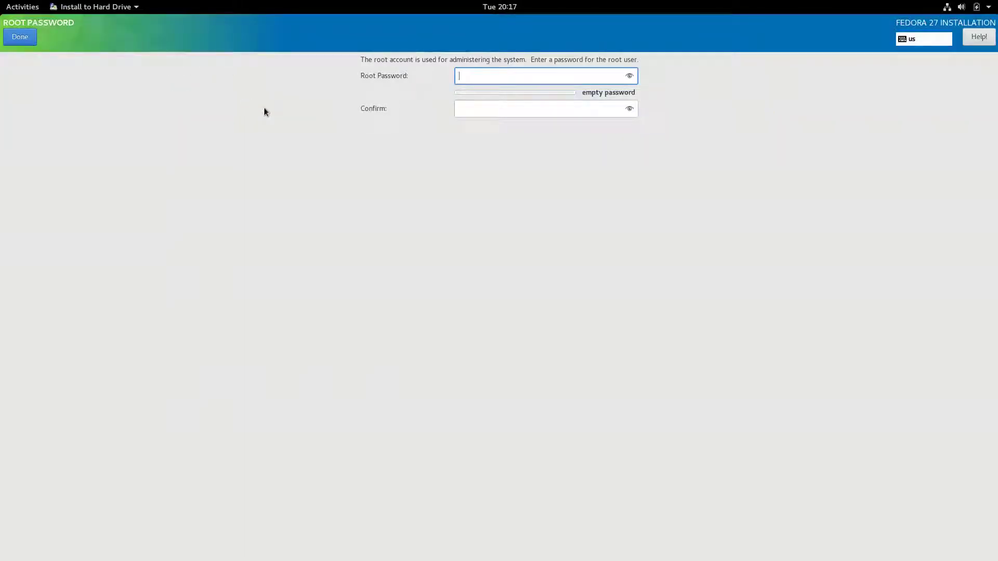
pyautogui.write('•••••')
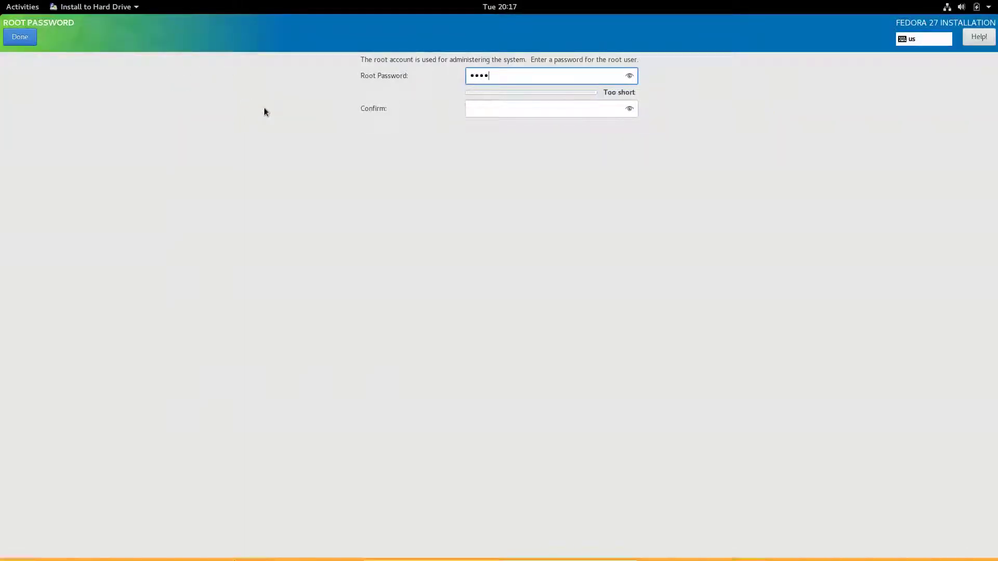
pyautogui.press('Tab')
pyautogui.write('•••••')
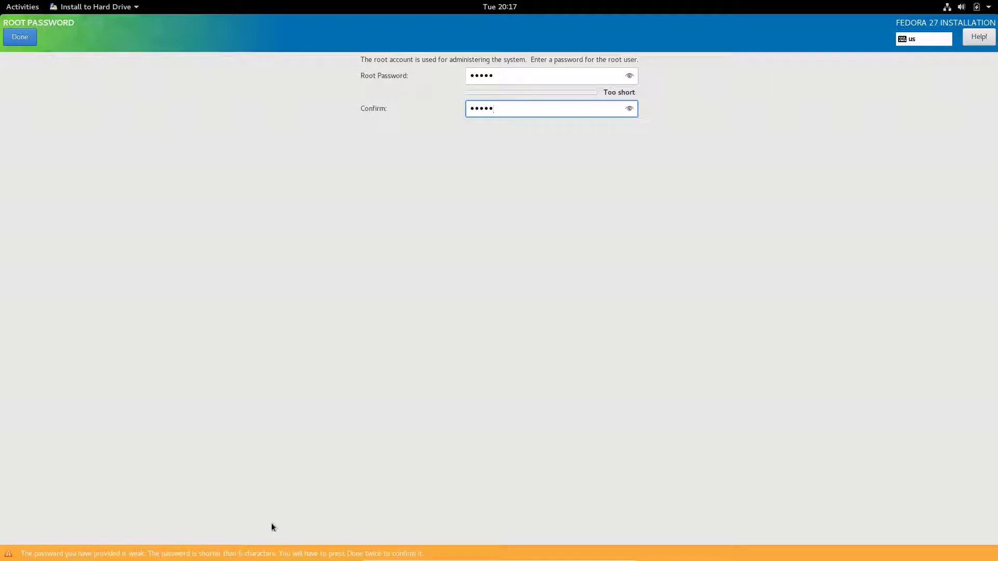
pyautogui.click(27, 41)
pyautogui.click(27, 40)
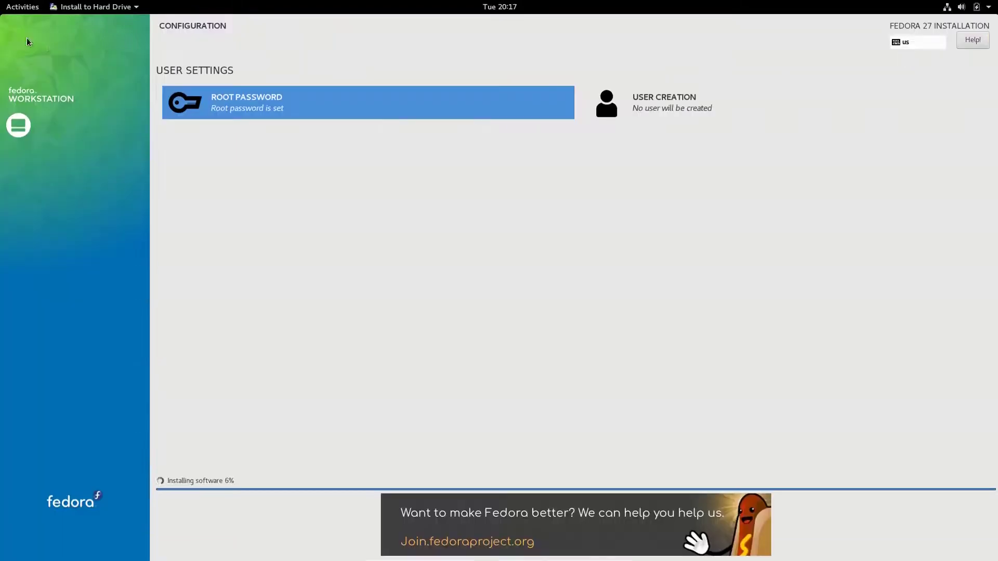
pyautogui.click(696, 114)
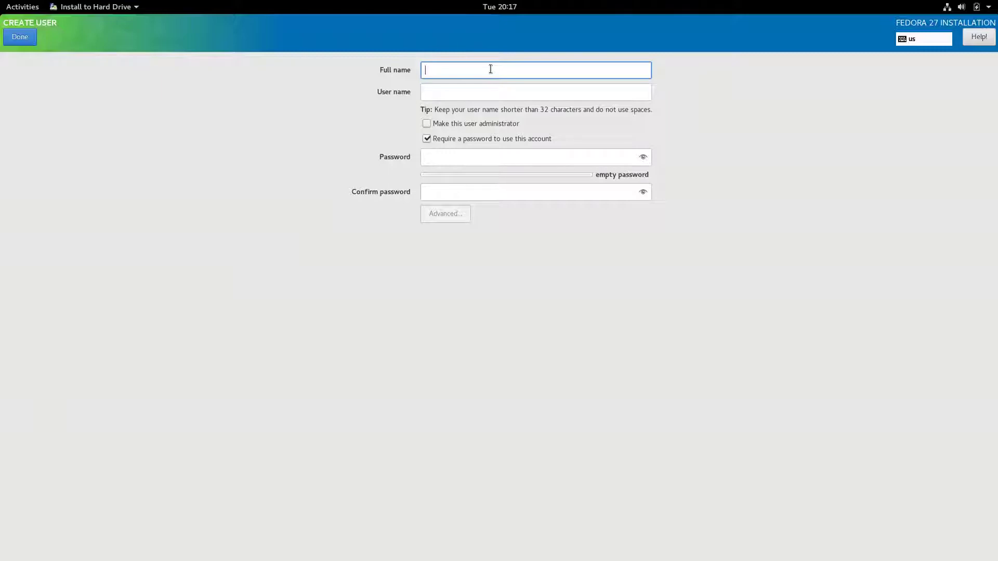
# Enter the new user's full name, then the password and its confirmation.
pyautogui.write('lin')
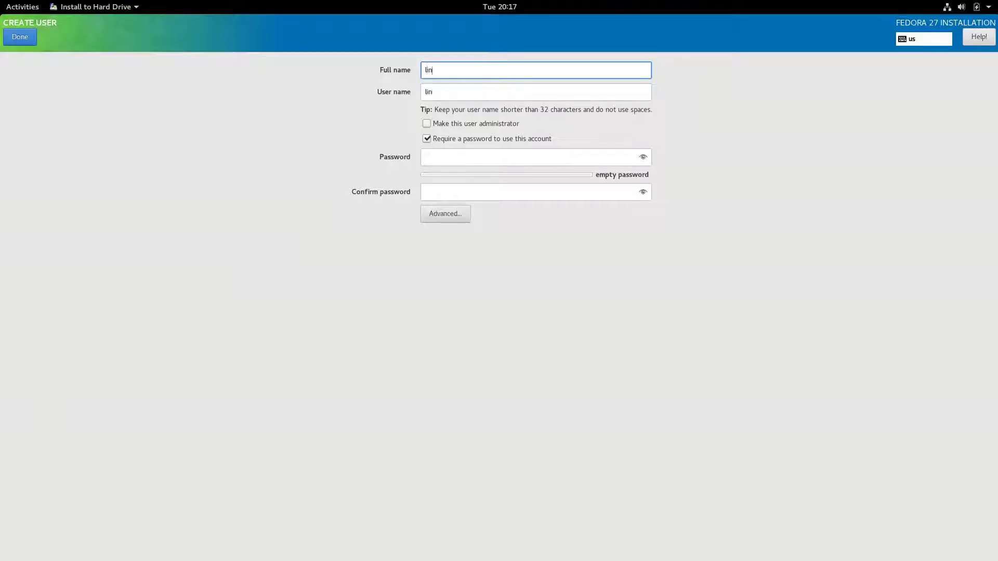
pyautogui.write('uxdaily')
pyautogui.click(559, 159)
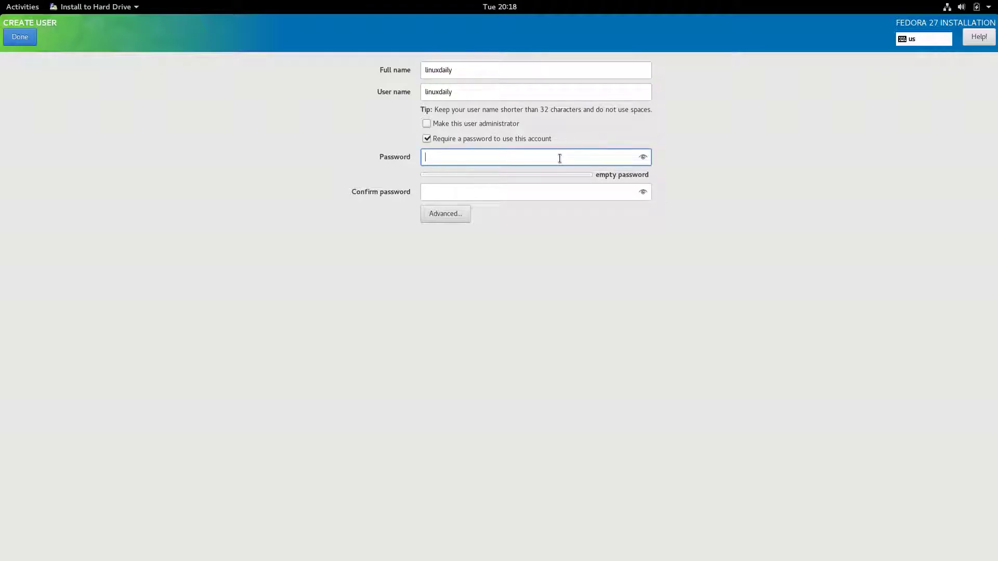
pyautogui.write('•••••')
pyautogui.press('Tab')
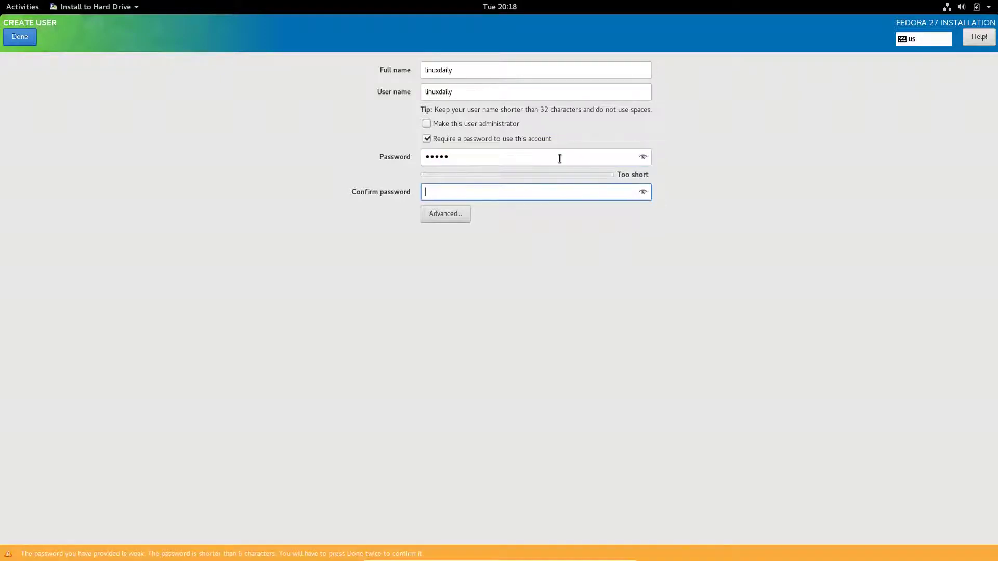
pyautogui.write('•••••')
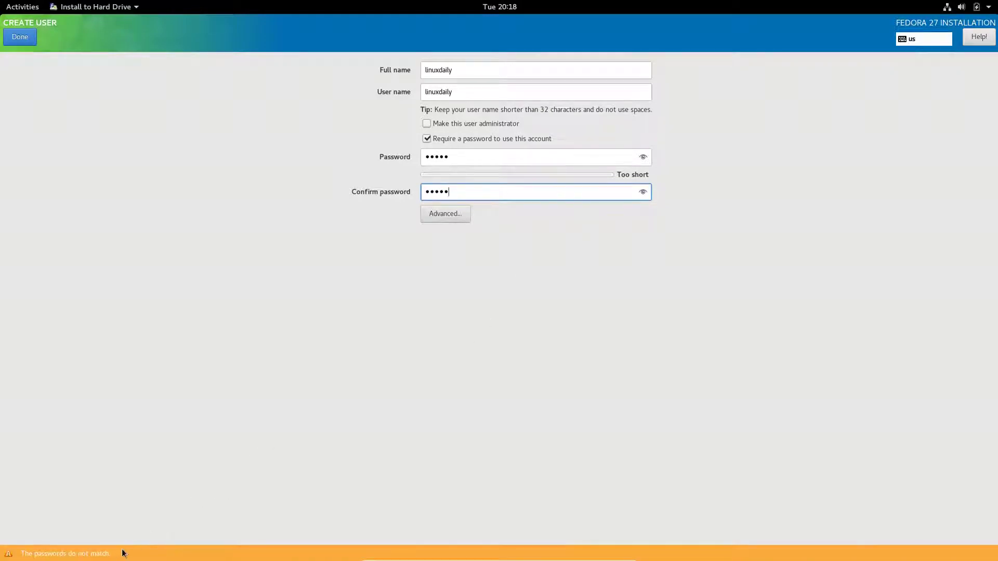
# Retype the first password so both match, and accept the weak user password.
pyautogui.click(514, 155)
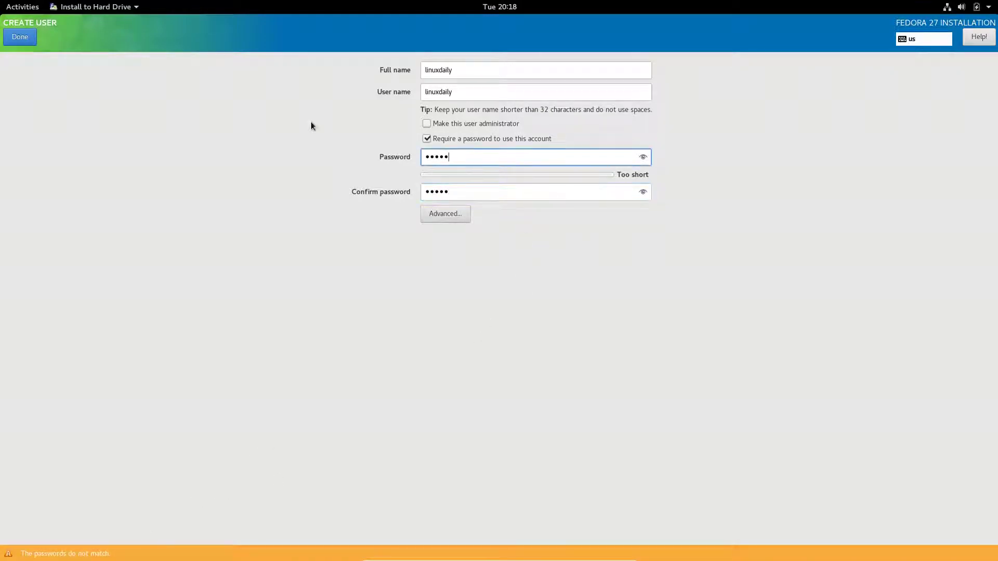
pyautogui.press('BackSpace')
pyautogui.press('BackSpace')
pyautogui.press('BackSpace')
pyautogui.press('BackSpace')
pyautogui.press('BackSpace')
pyautogui.write('li')
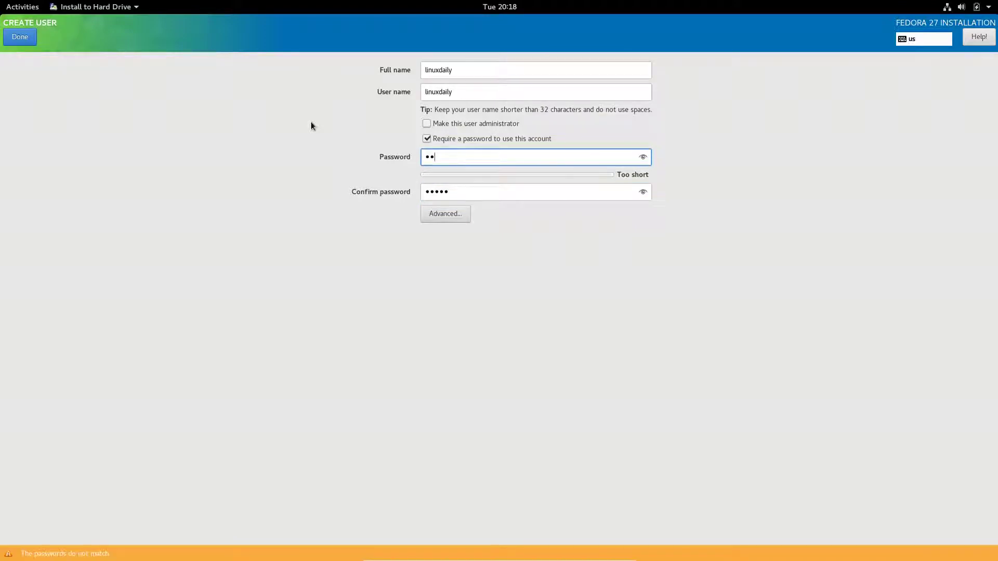
pyautogui.write('nux')
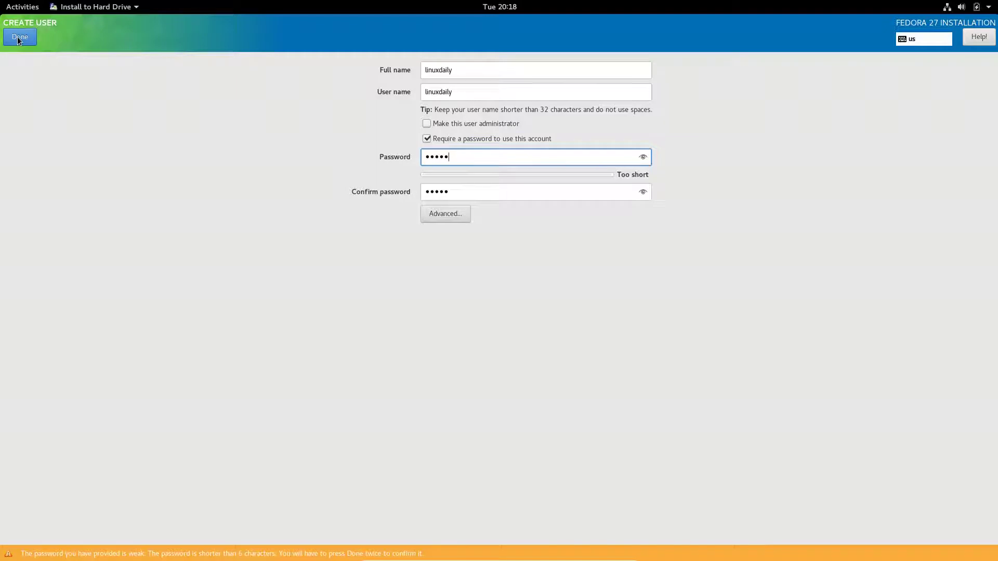
pyautogui.click(18, 36)
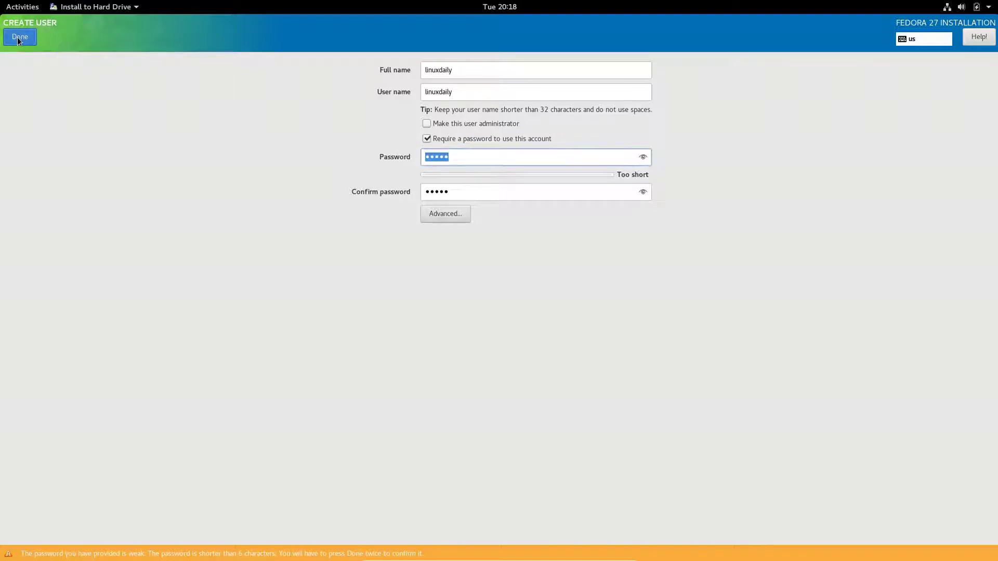
pyautogui.click(17, 36)
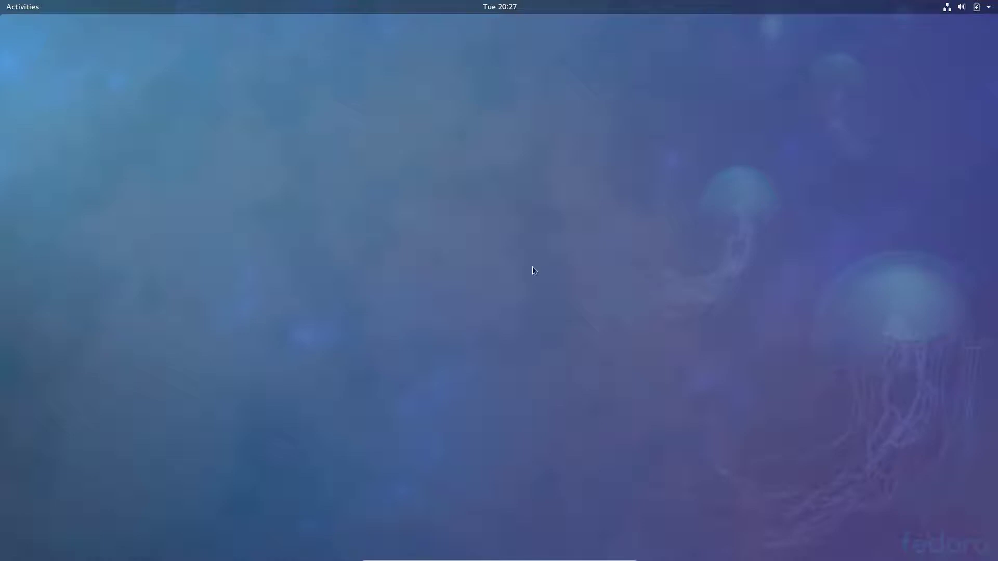
# Bring up the power-off options from the top-right system menu of the live desktop.
pyautogui.rightClick(517, 259)
pyautogui.click(329, 186)
pyautogui.click(30, 9)
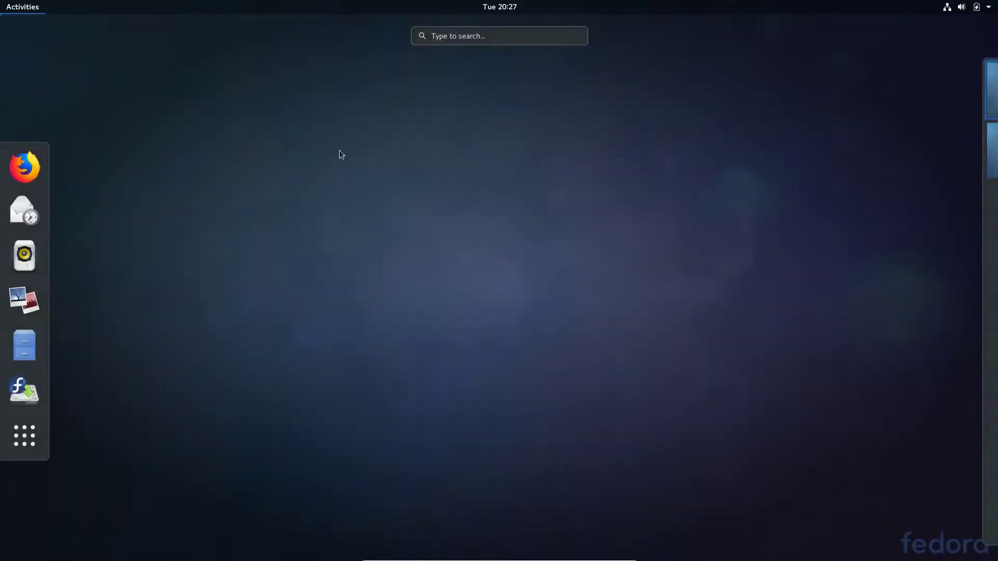
pyautogui.click(400, 167)
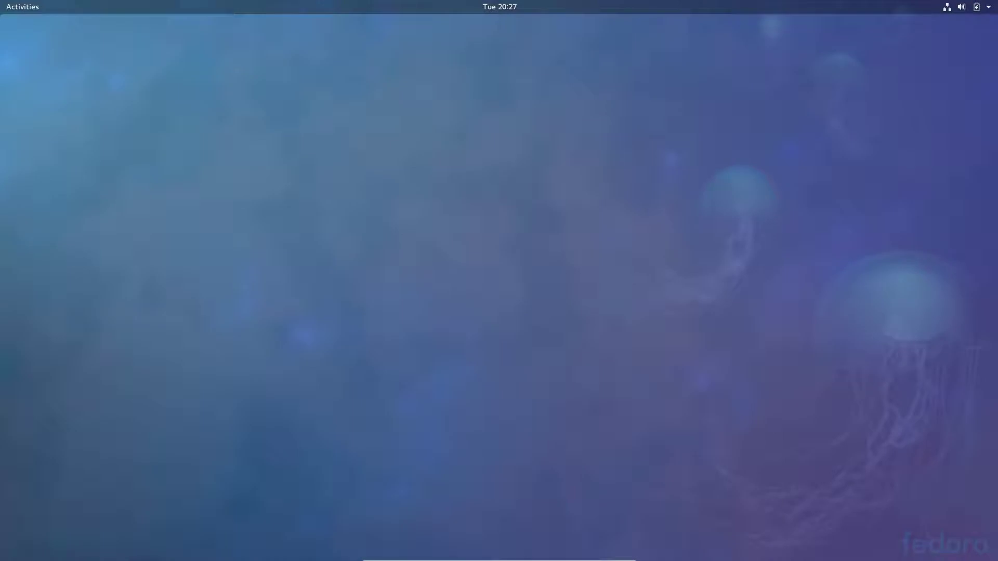
pyautogui.moveTo(422, 559)
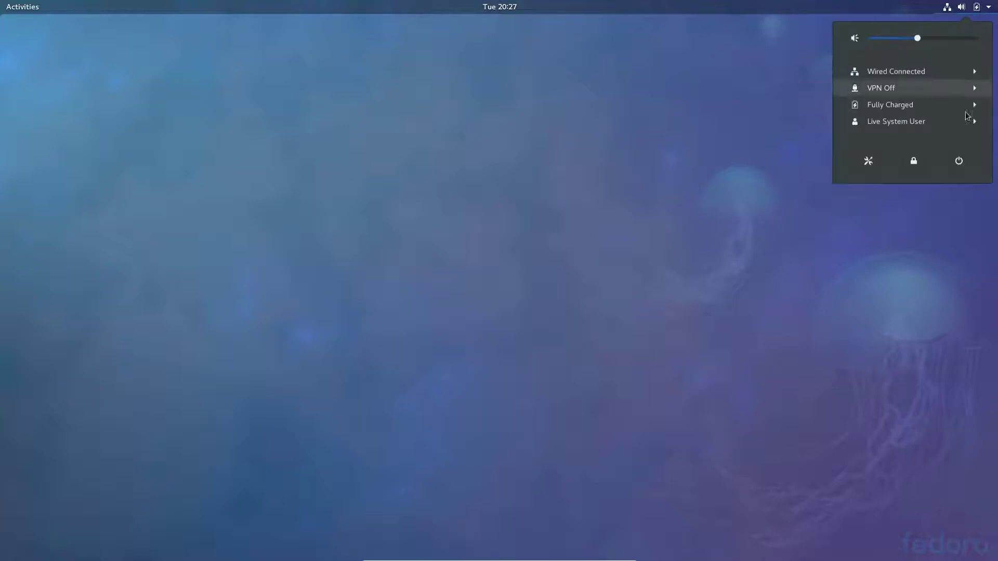
pyautogui.click(959, 161)
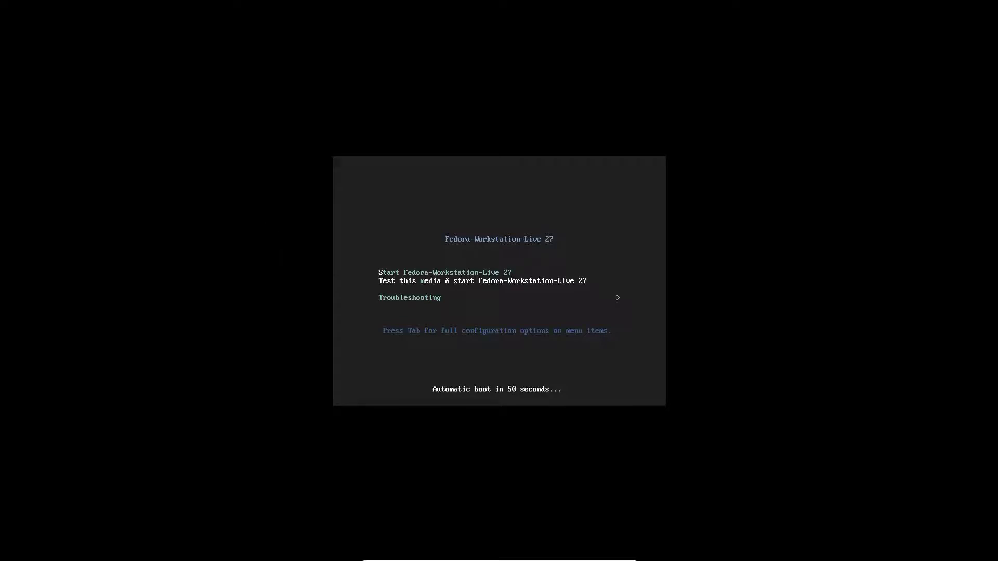
# Stop the live boot countdown and restart the VM from VirtualBox's machine controls.
pyautogui.press('Return')
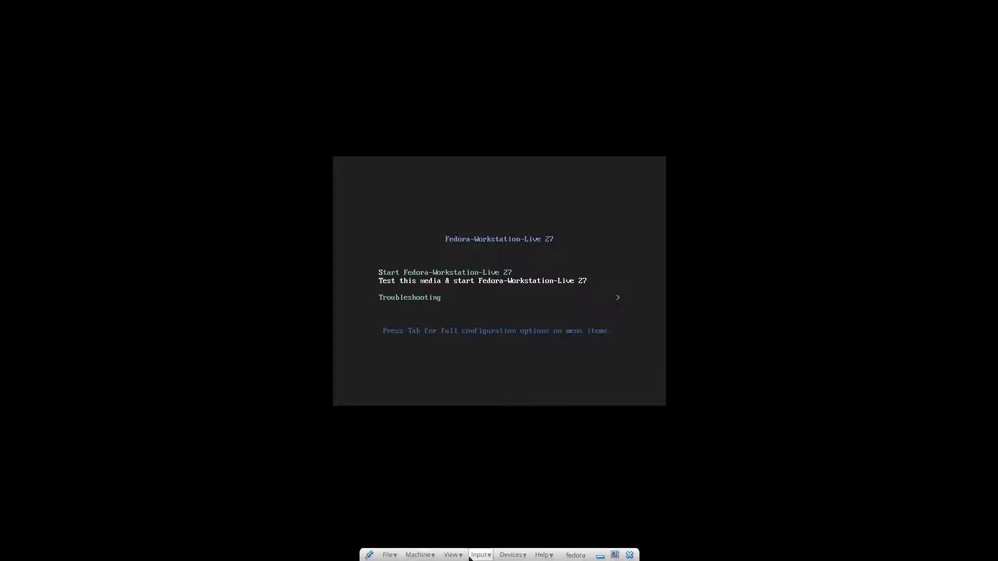
pyautogui.click(512, 555)
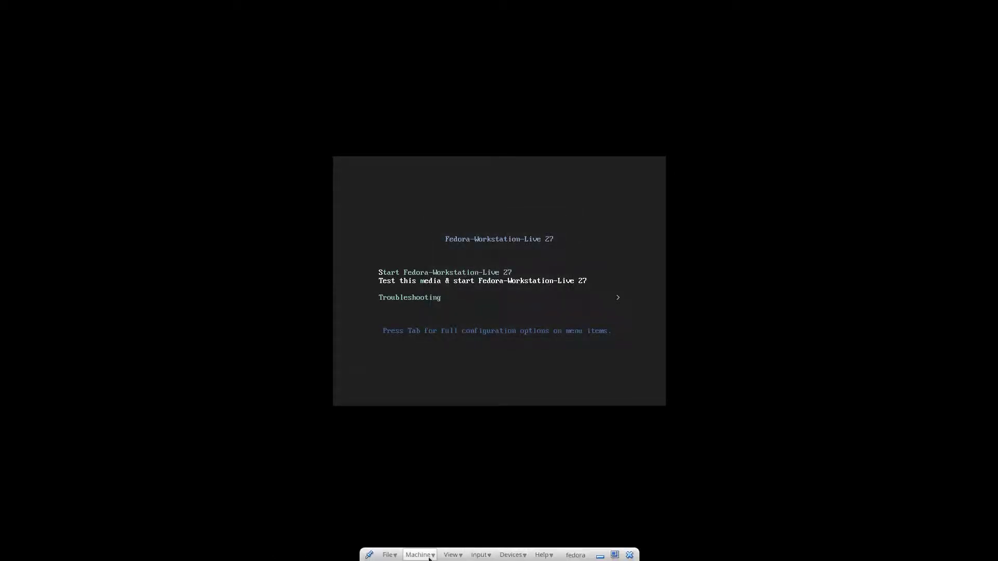
pyautogui.click(430, 556)
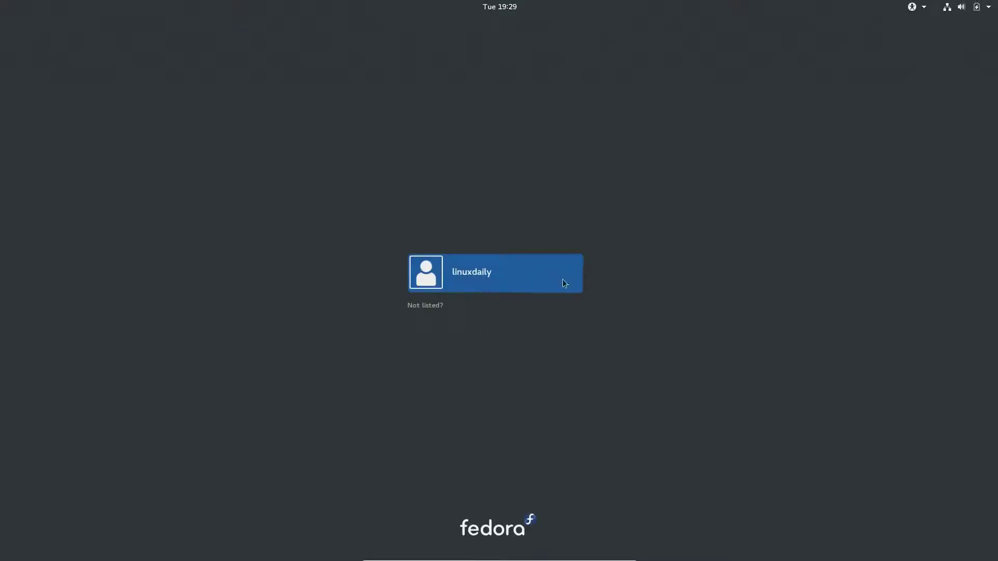
# Select the user account on the login screen and enter its password.
pyautogui.click(564, 282)
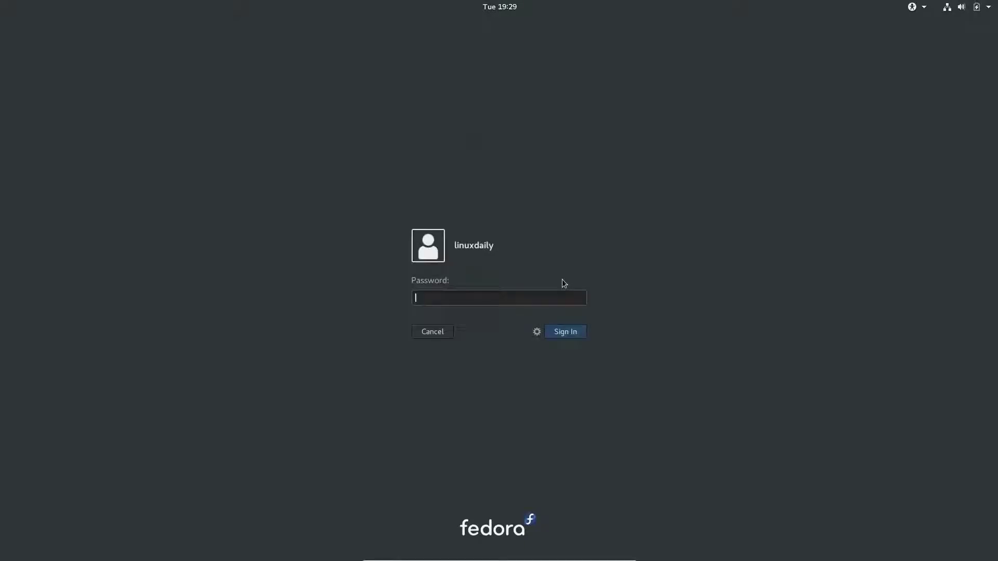
pyautogui.write('*****')
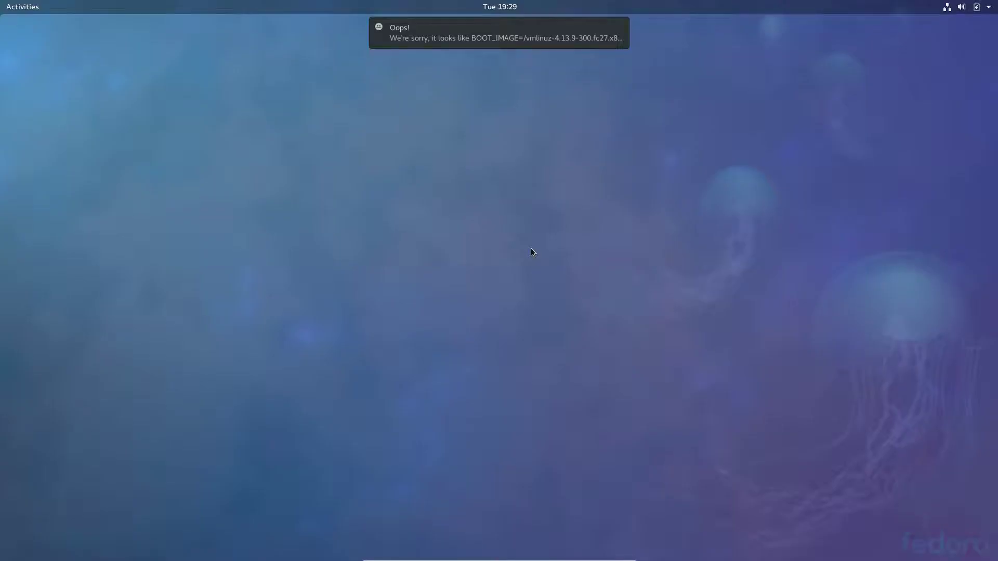
pyautogui.moveTo(606, 42)
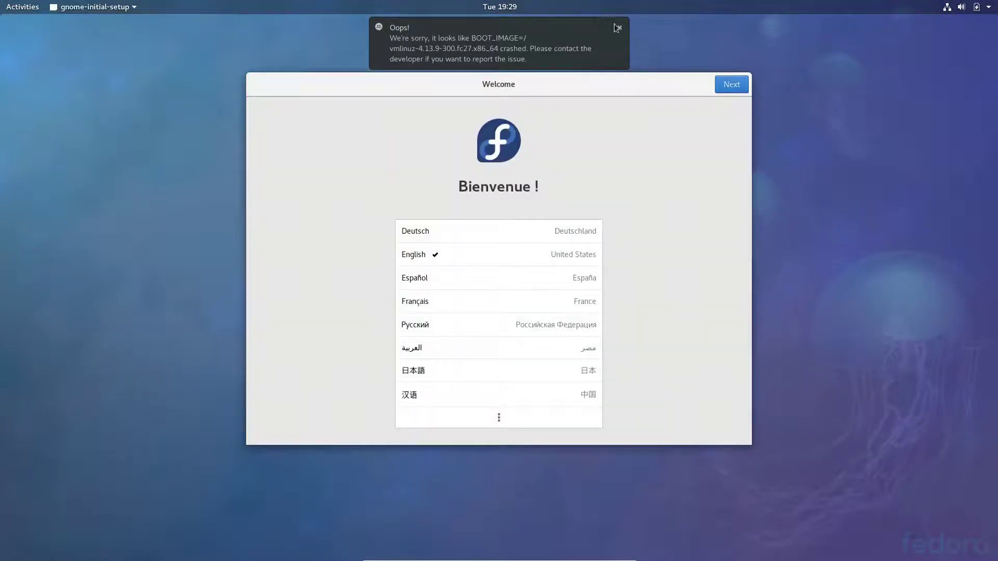
# Dismiss the crash notification and keep English language and English (US) keyboard.
pyautogui.click(620, 28)
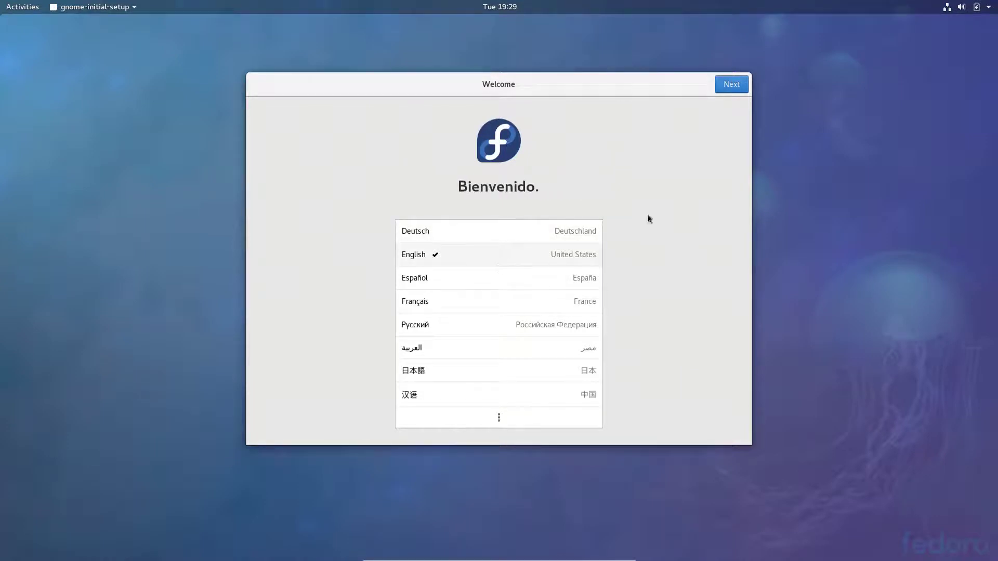
pyautogui.click(731, 87)
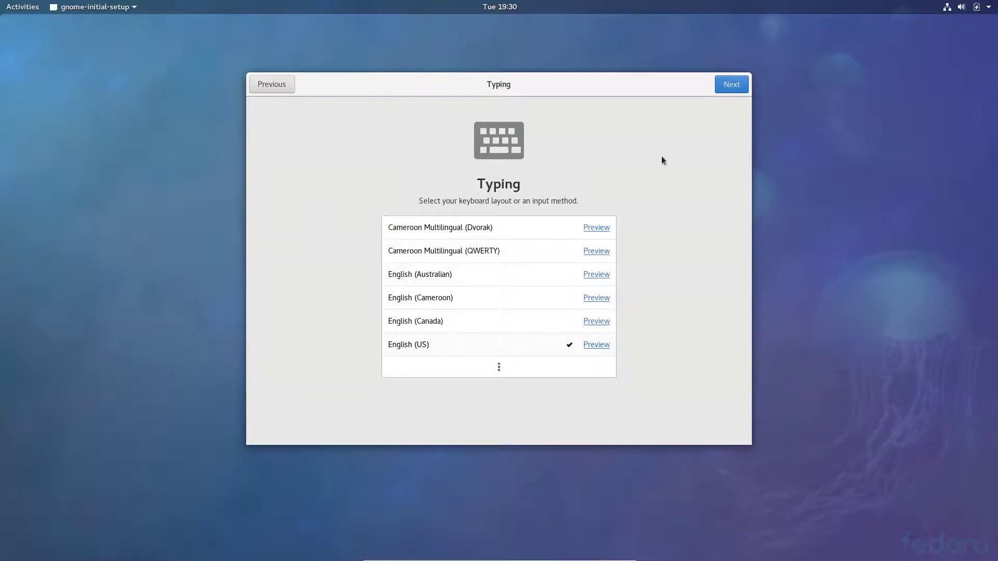
pyautogui.click(739, 85)
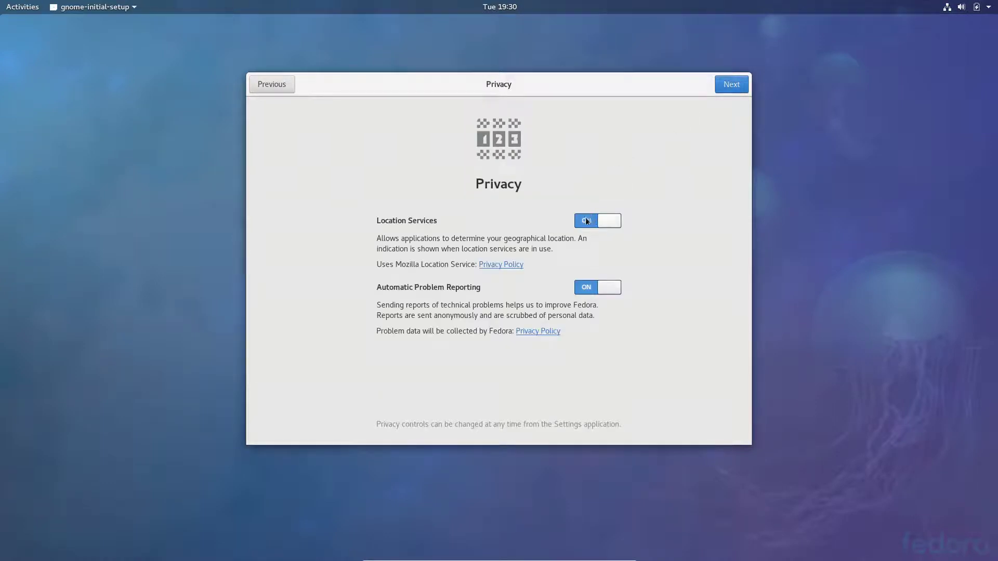
# Turn off location services and problem reporting, skip online accounts, and start using Fedora.
pyautogui.click(587, 220)
pyautogui.click(588, 289)
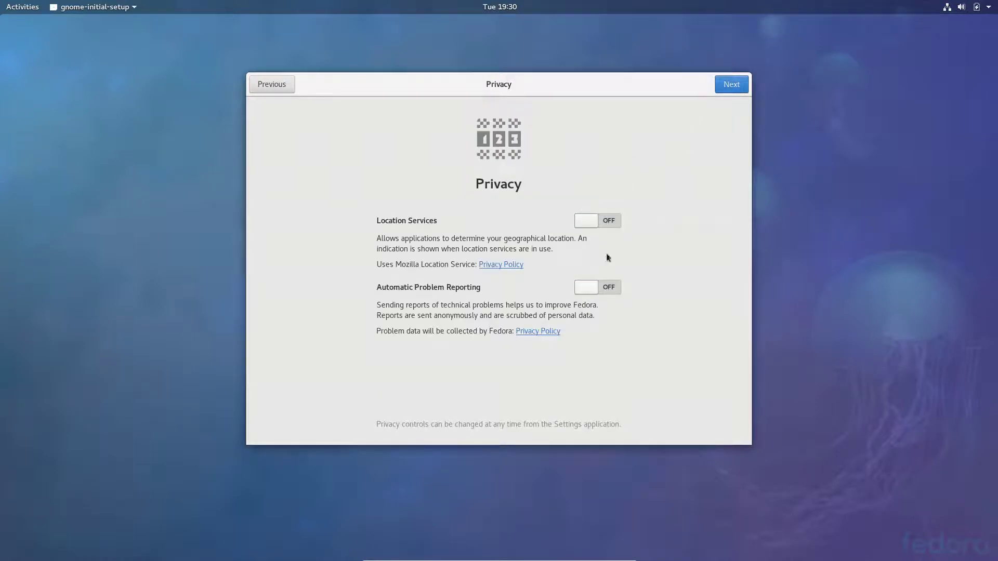
pyautogui.click(739, 85)
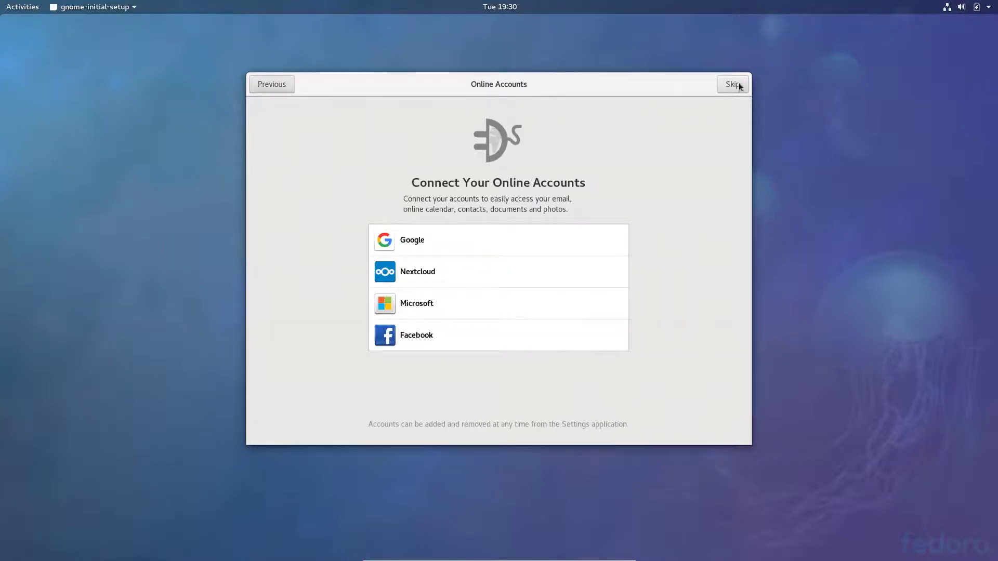
pyautogui.click(738, 86)
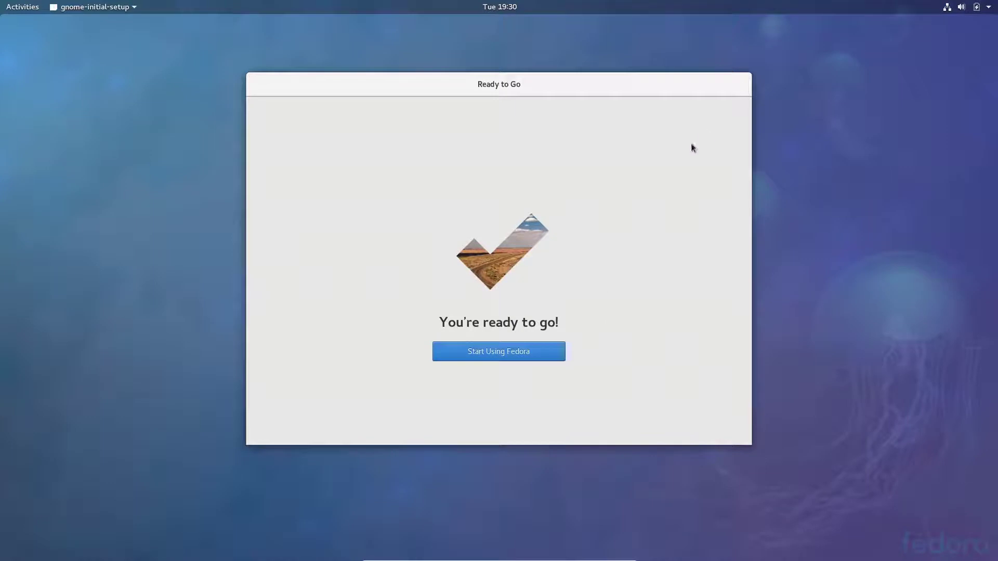
pyautogui.click(530, 351)
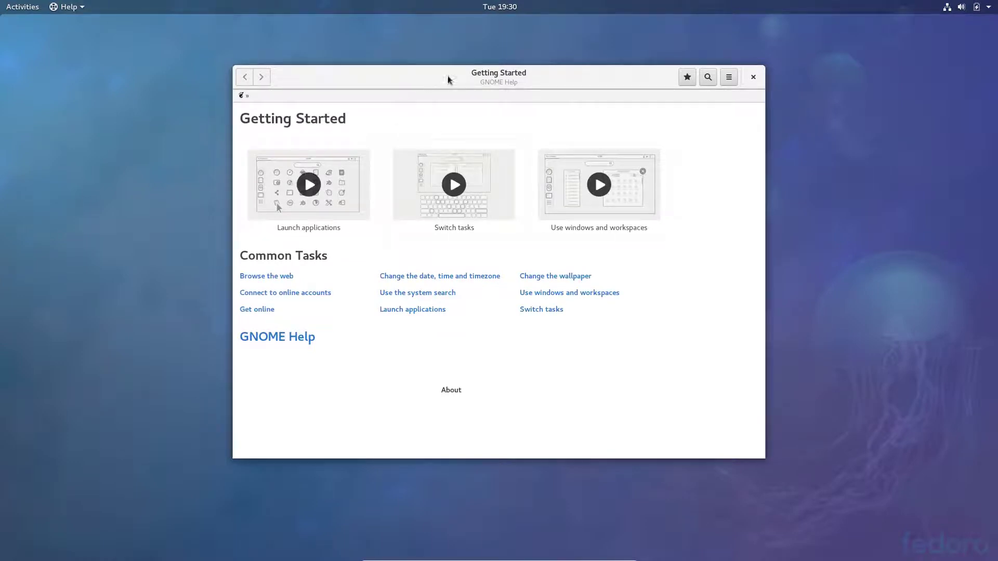
# Close the Getting Started help window and show the Activities overview.
pyautogui.click(754, 77)
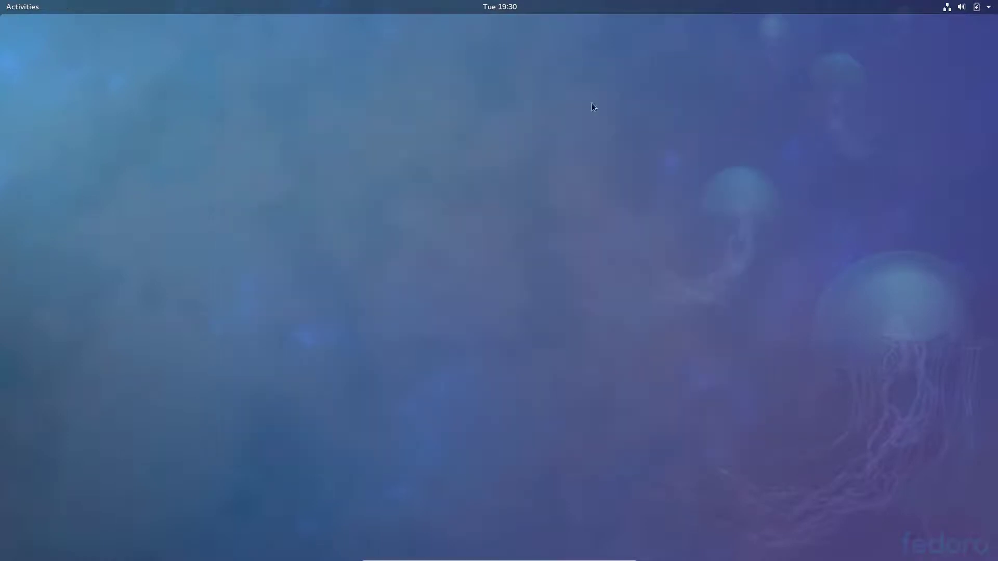
pyautogui.click(33, 9)
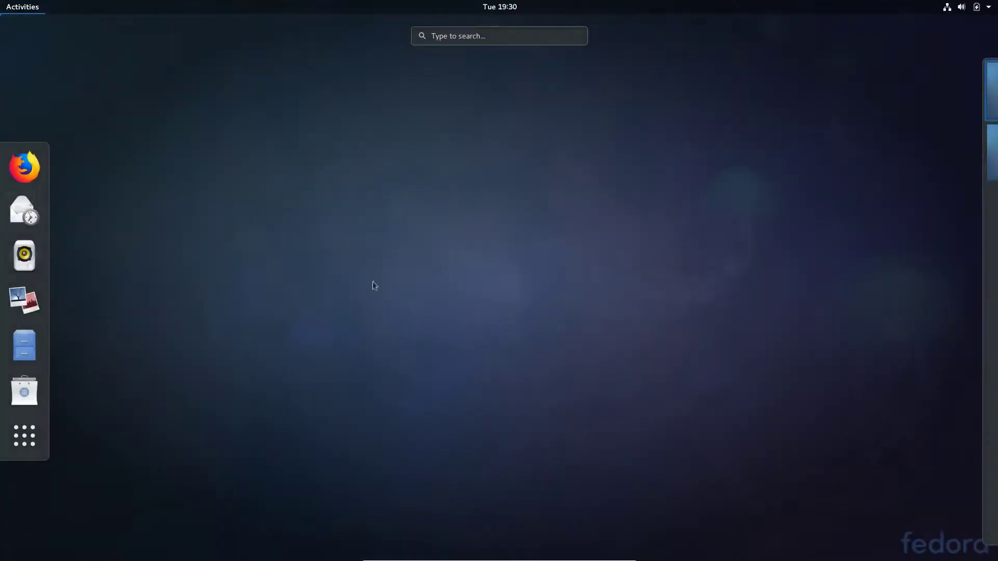
# Launch System Monitor from the Utilities folder in the application grid.
pyautogui.click(24, 445)
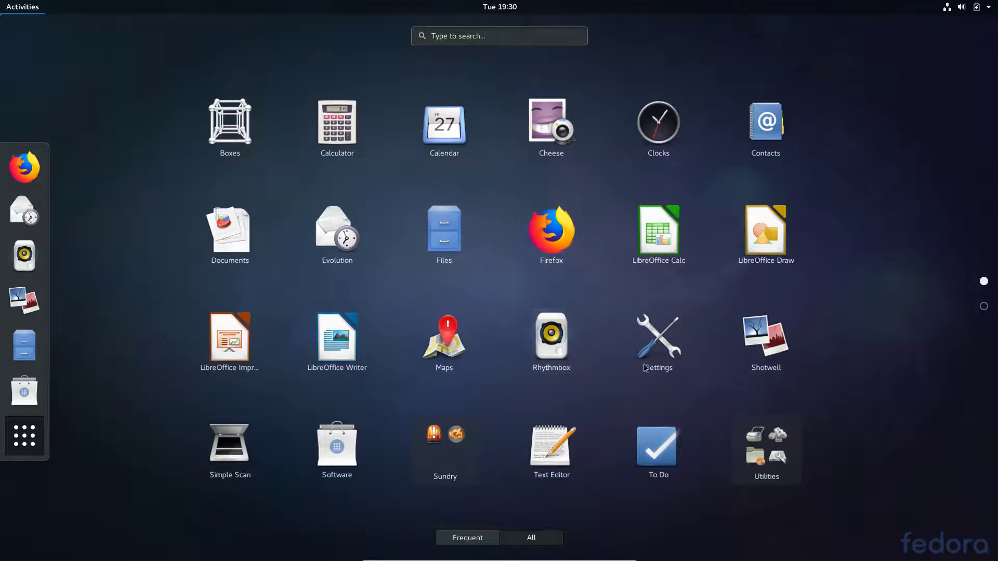
pyautogui.click(780, 454)
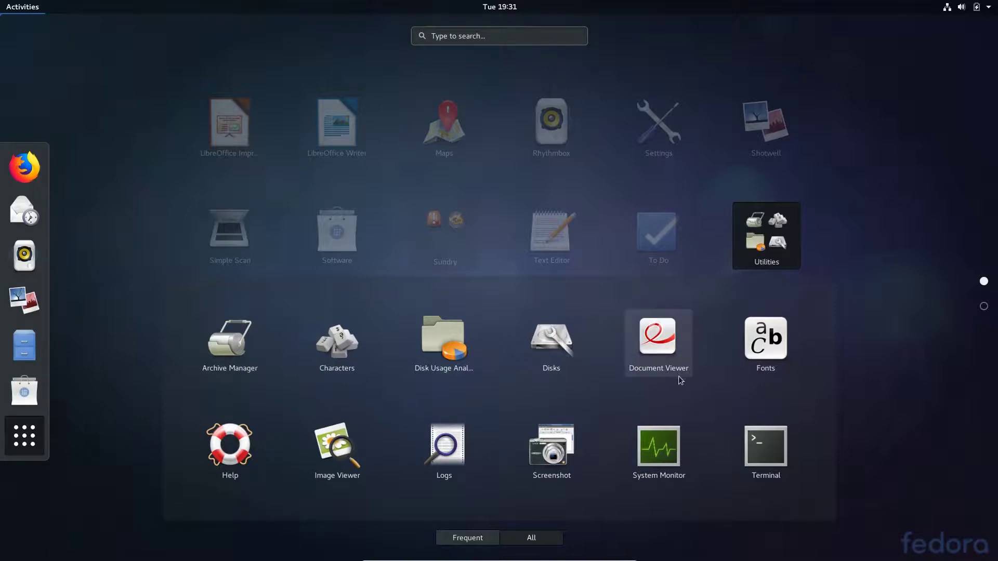
pyautogui.click(670, 464)
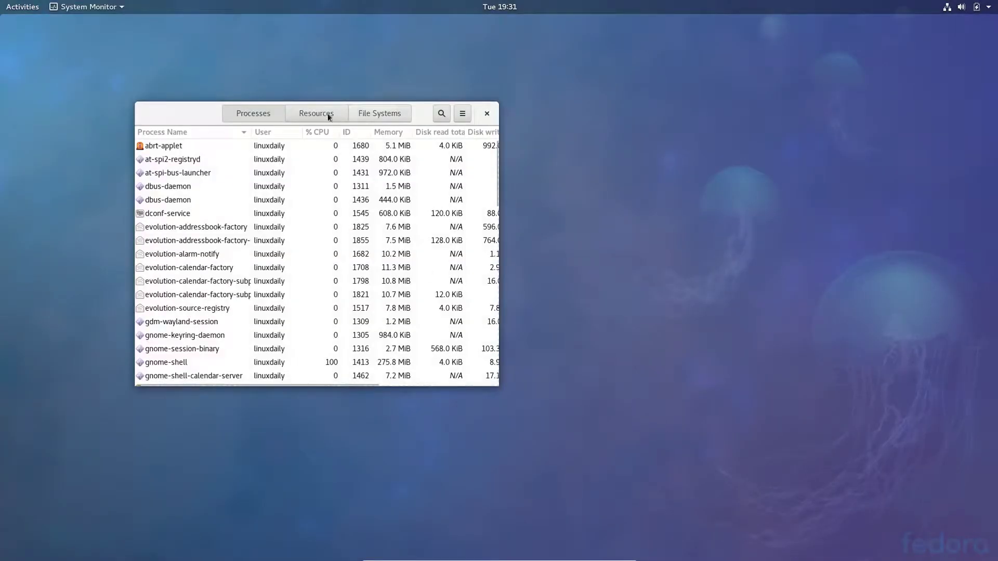
# View System Monitor's Resources graphs, move the window right, close it and return to Activities.
pyautogui.click(329, 116)
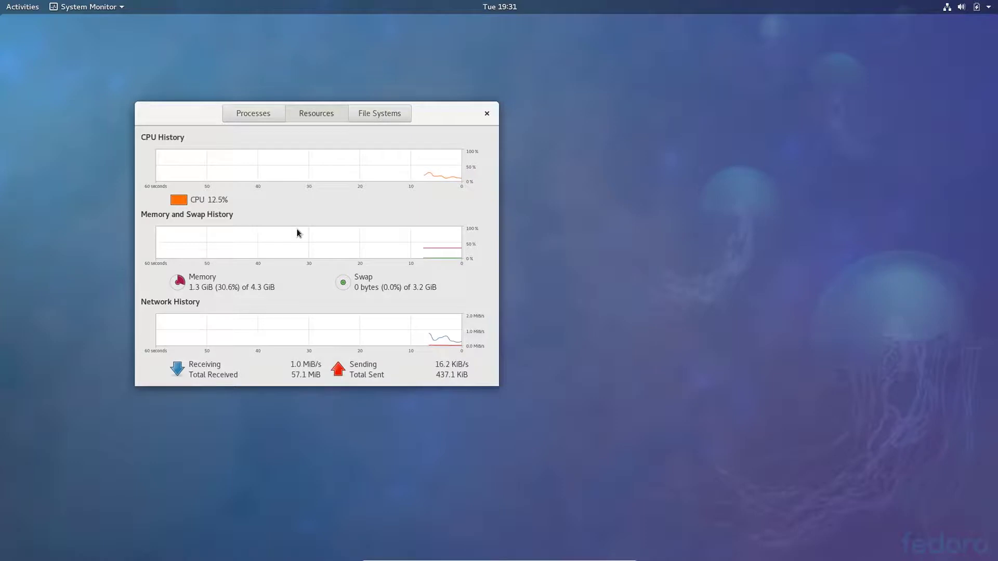
pyautogui.moveTo(493, 122); pyautogui.dragTo(836, 95)
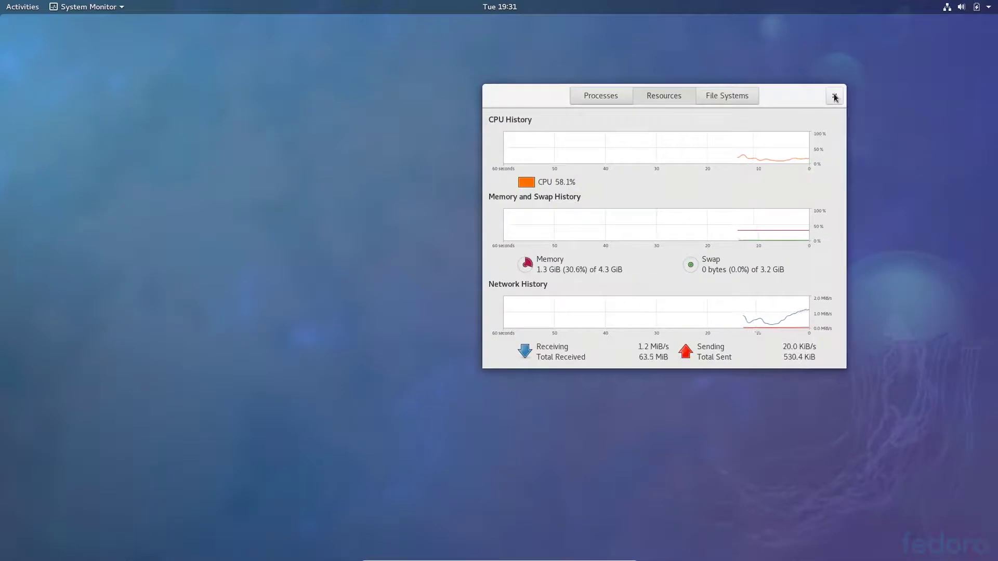
pyautogui.click(834, 97)
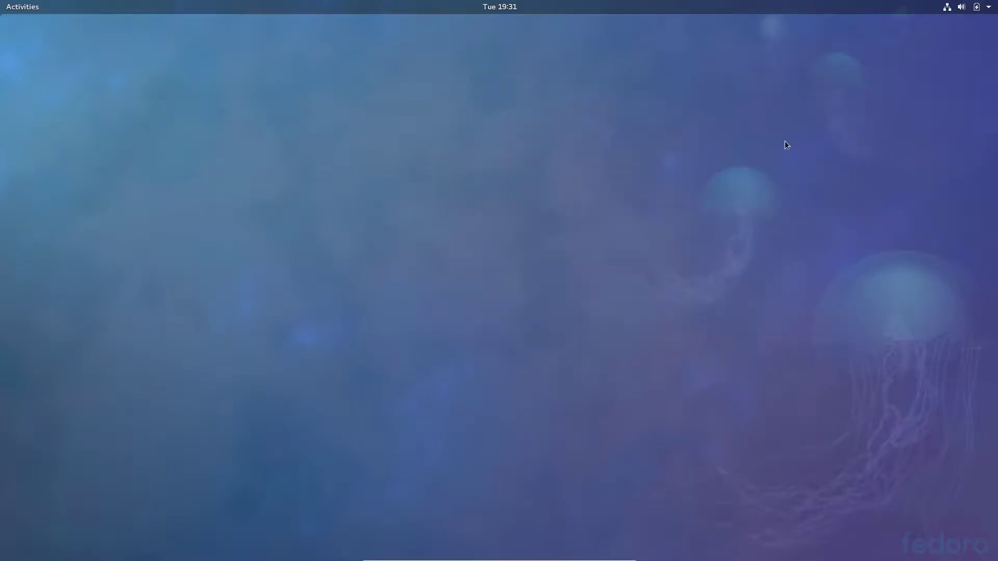
pyautogui.click(16, 6)
# Launch SELinux Troubleshooter from the Sundry group in the application grid.
pyautogui.click(21, 449)
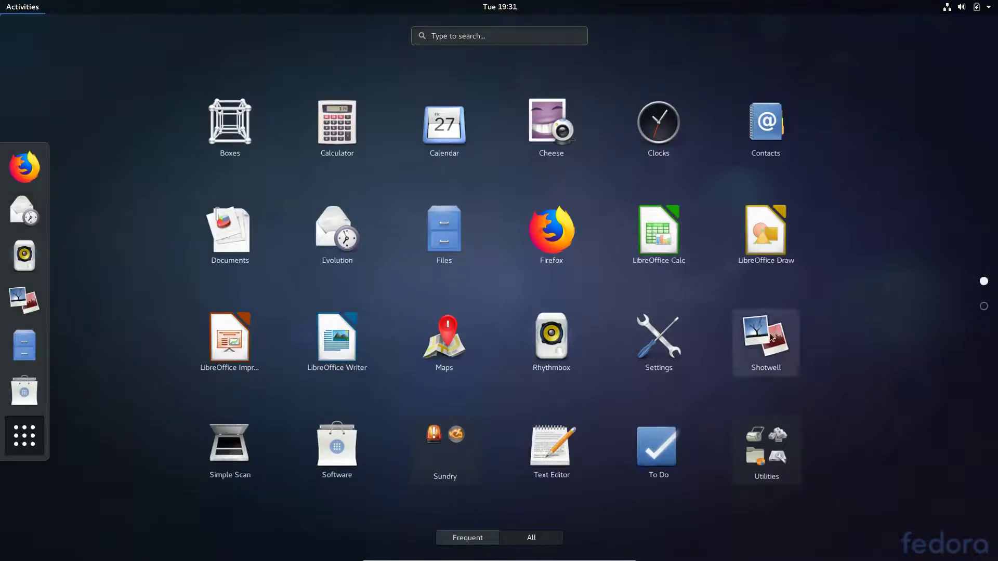
pyautogui.scroll(-1, 772, 338)
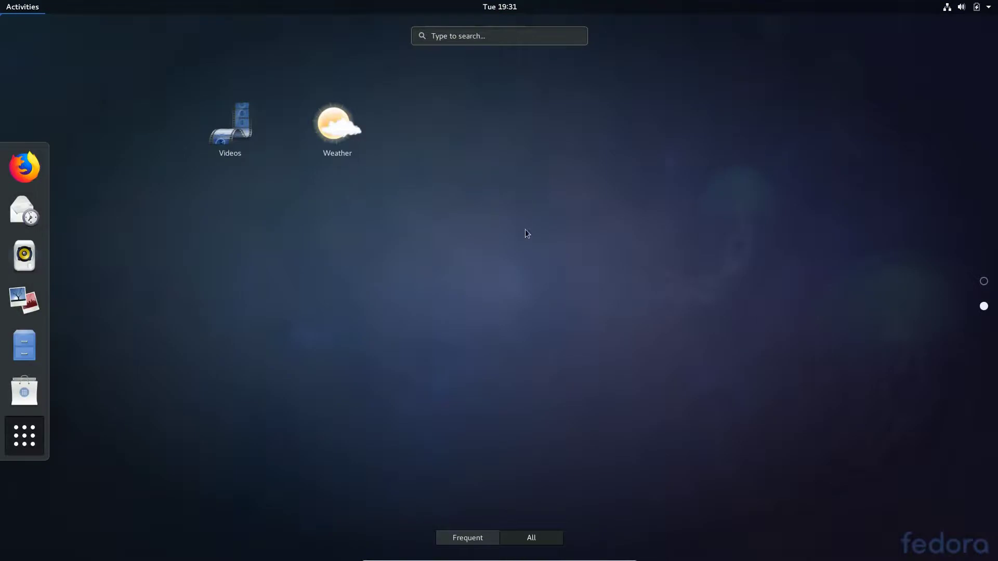
pyautogui.scroll(1, 525, 229)
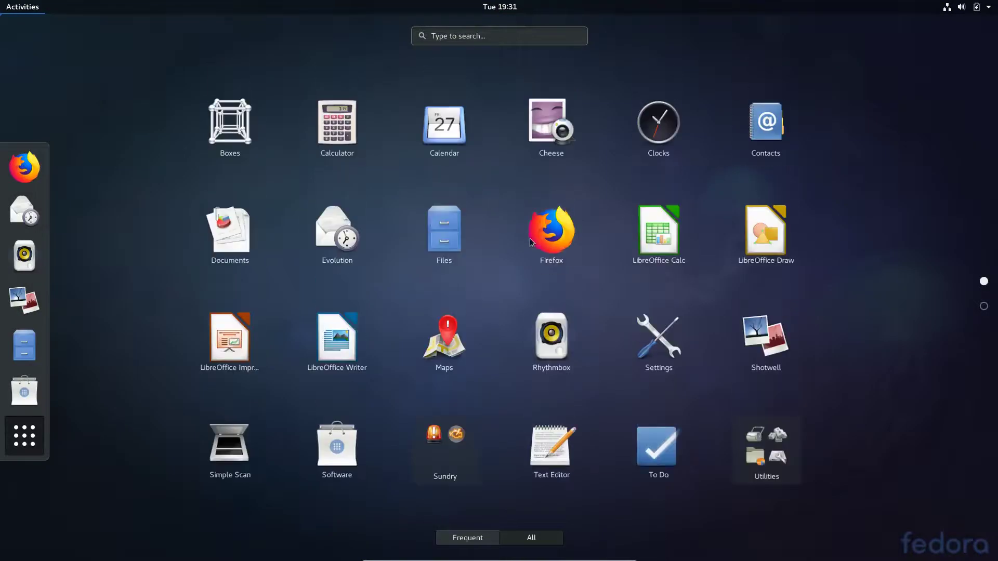
pyautogui.click(450, 463)
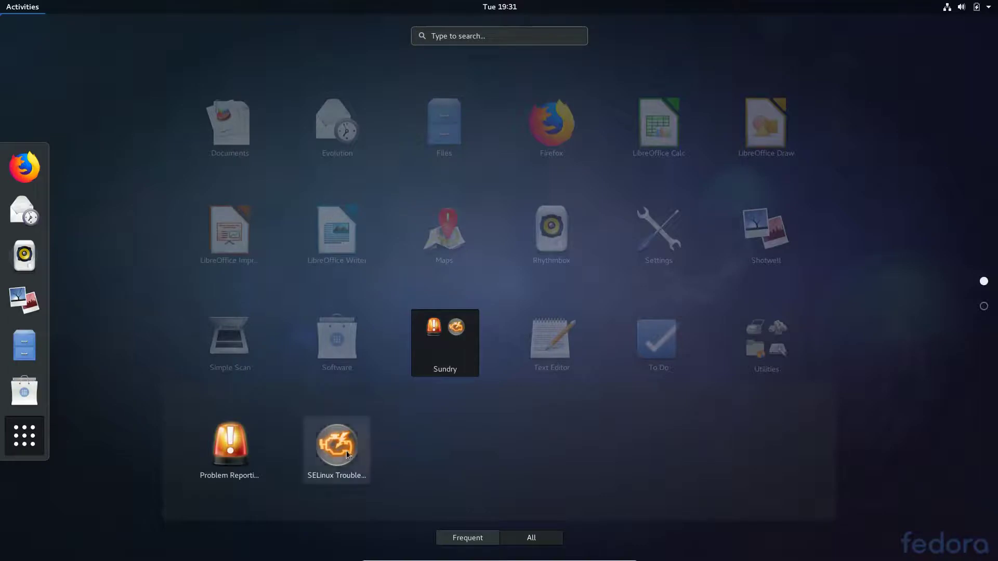
pyautogui.click(356, 454)
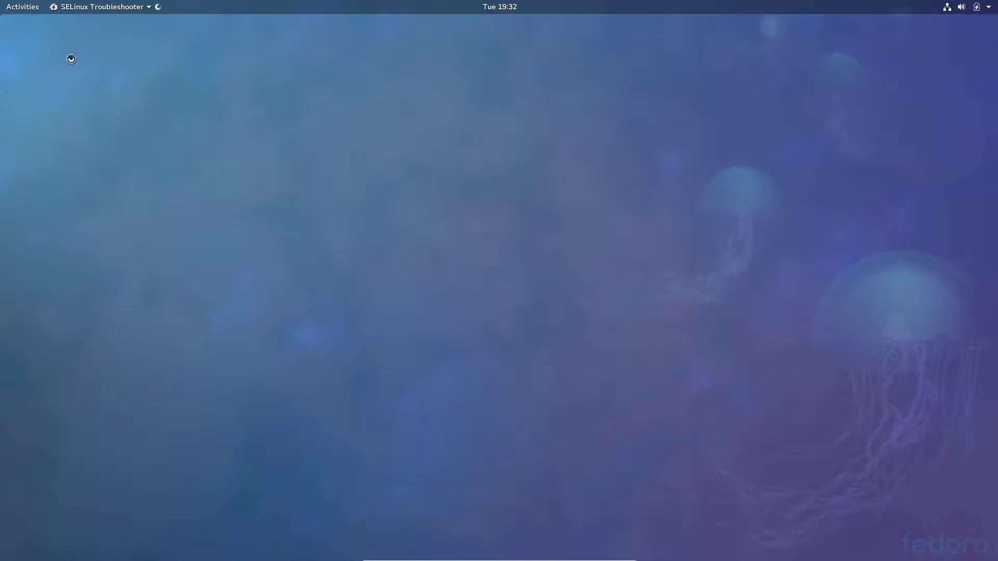
# Close the SELinux Alert Browser and open the Utilities group in the app grid.
pyautogui.click(28, 7)
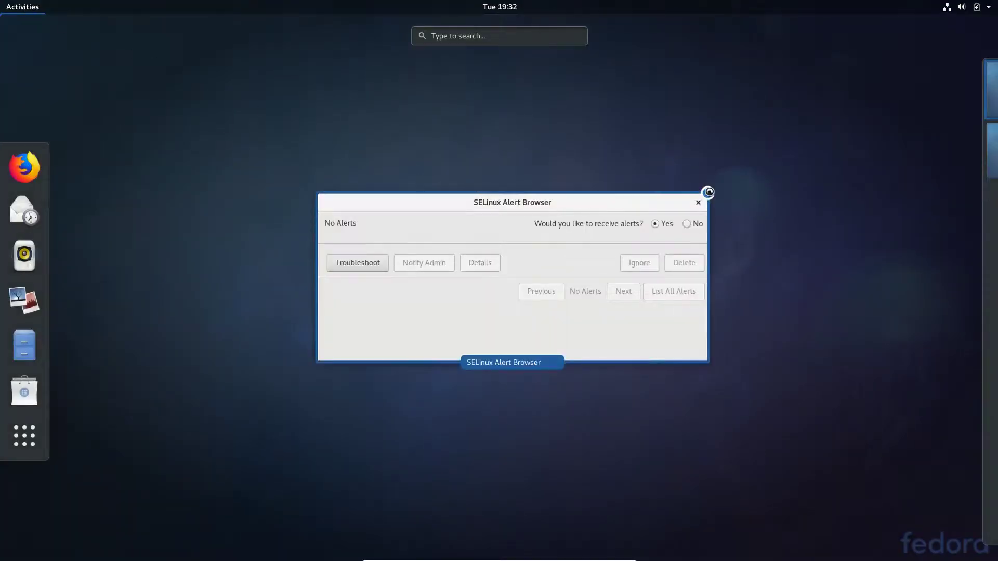
pyautogui.click(707, 193)
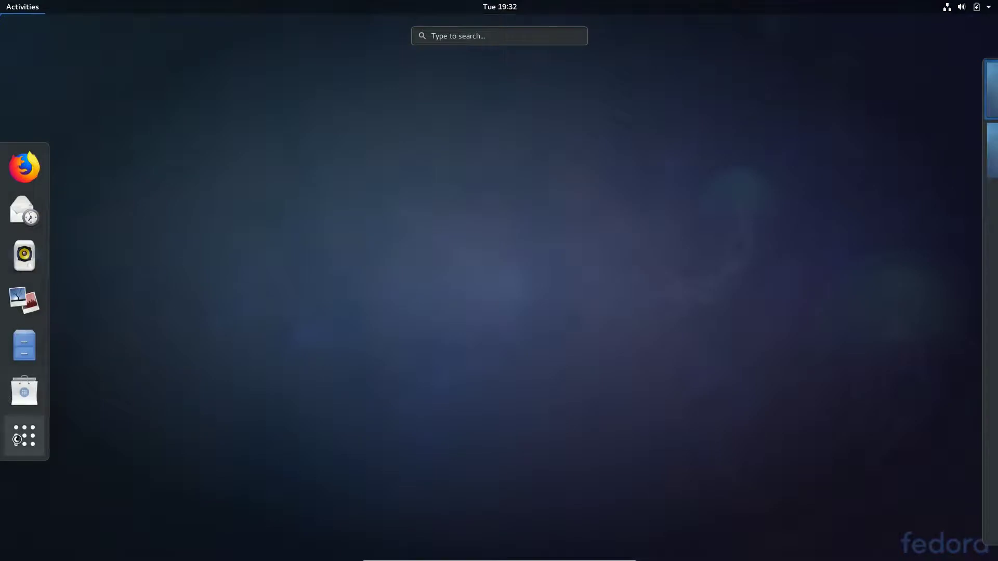
pyautogui.click(15, 432)
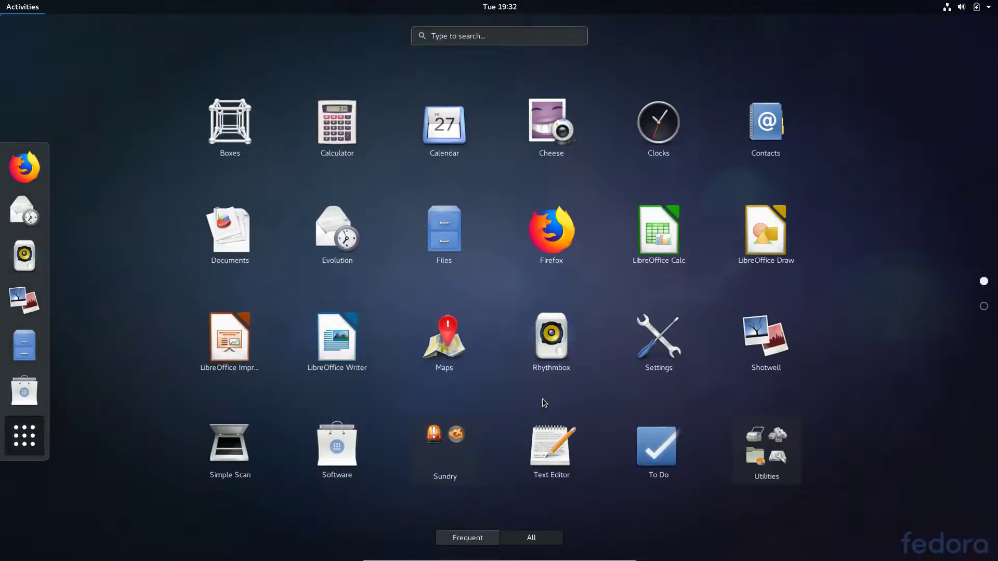
pyautogui.scroll(-1, 542, 398)
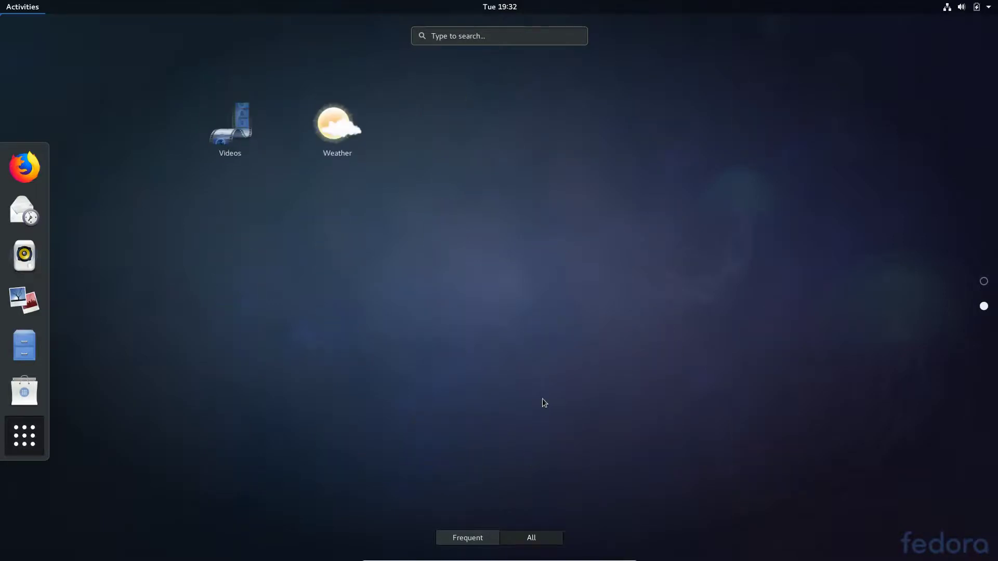
pyautogui.scroll(1, 545, 403)
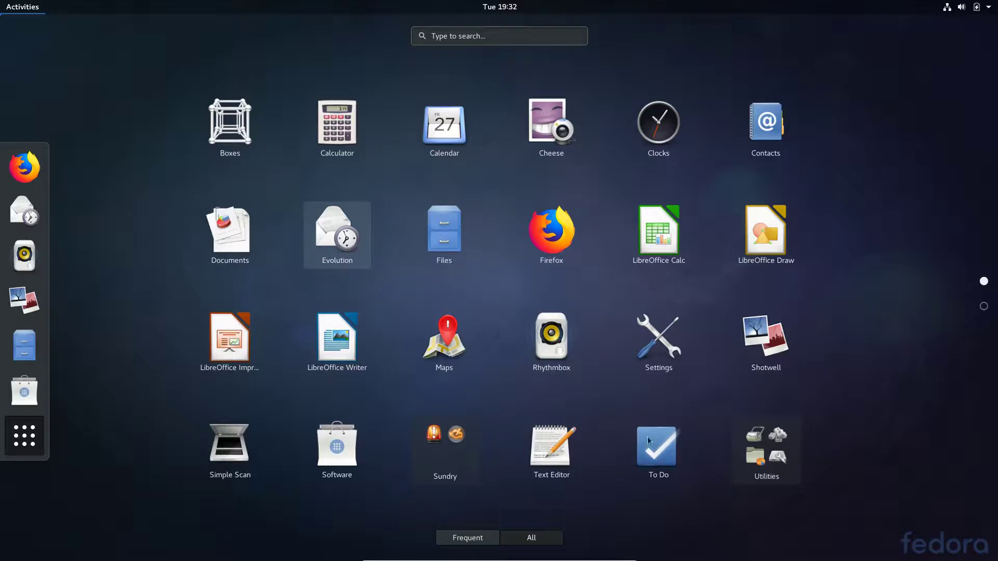
pyautogui.click(766, 458)
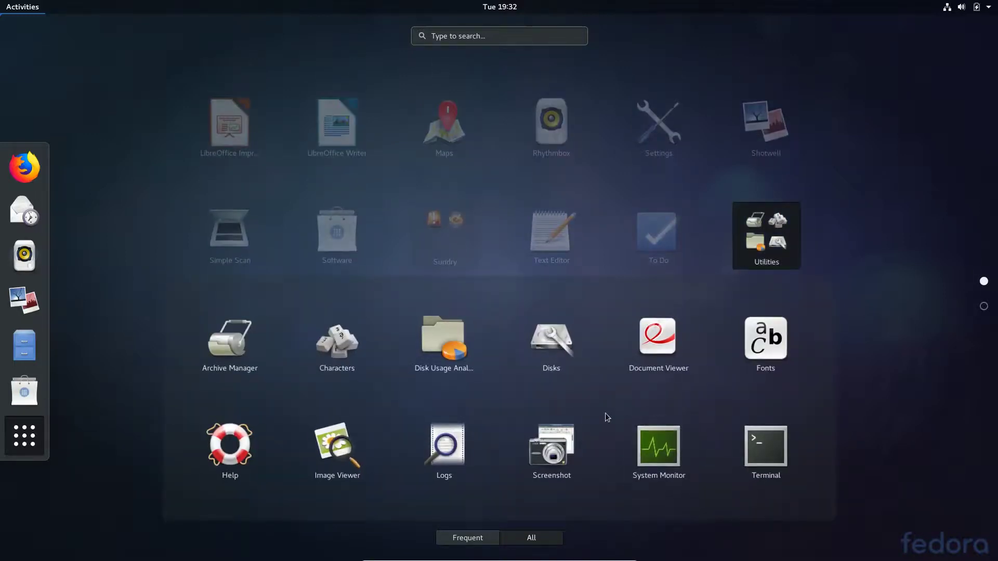
pyautogui.click(501, 36)
# Search 'settings' to launch Settings, then open the Background page's desktop wallpaper chooser.
pyautogui.write('s')
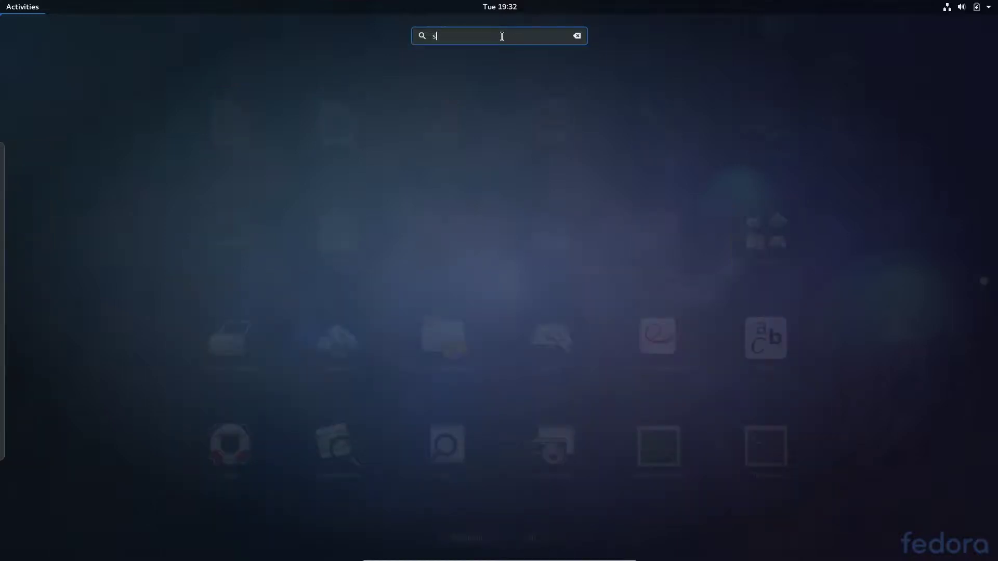
pyautogui.write('ettings')
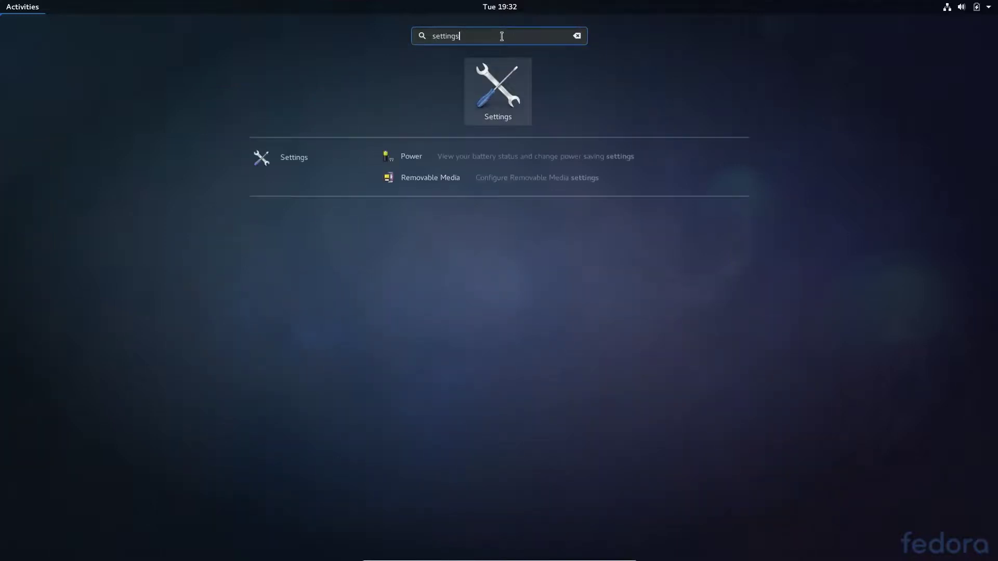
pyautogui.press('Return')
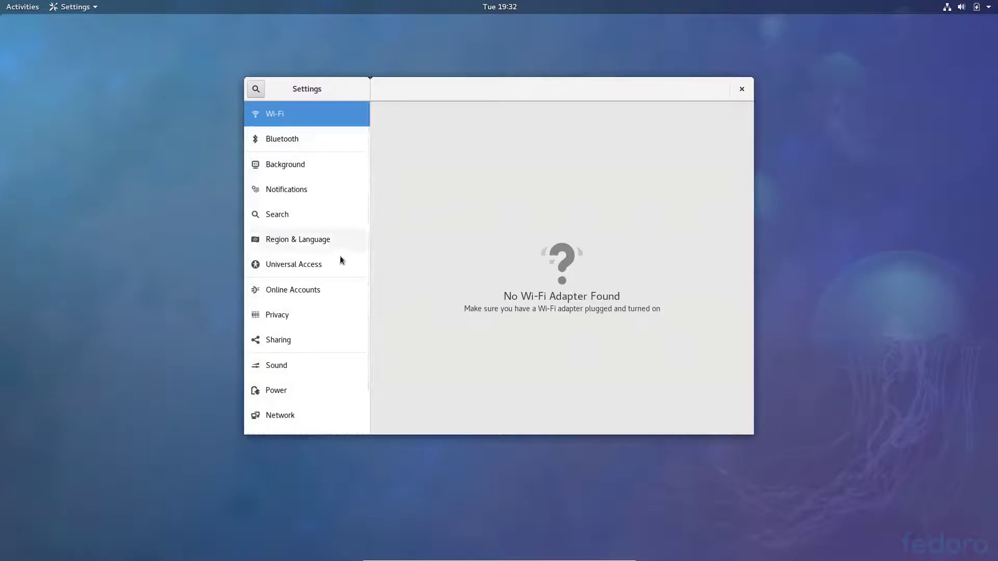
pyautogui.click(314, 171)
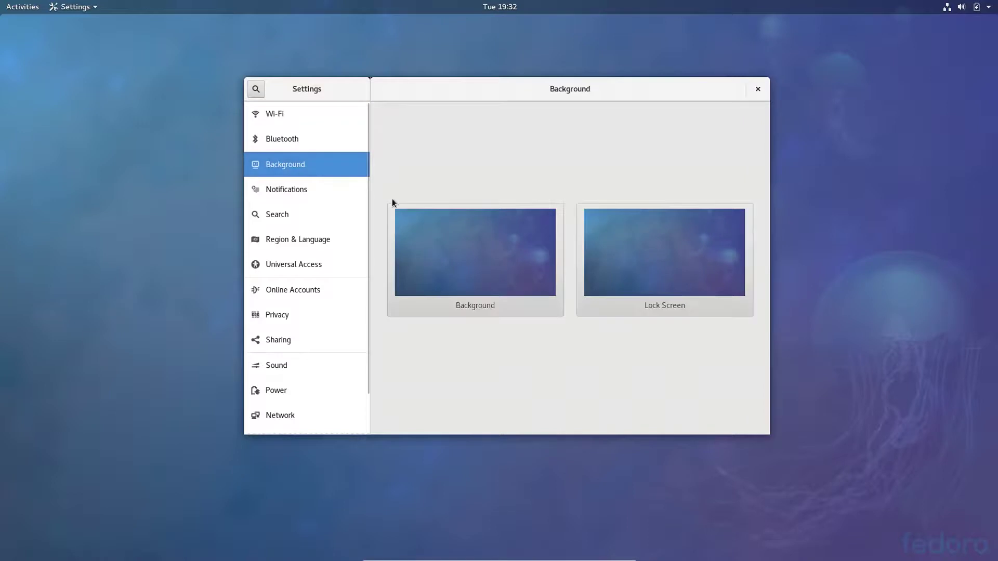
pyautogui.click(494, 260)
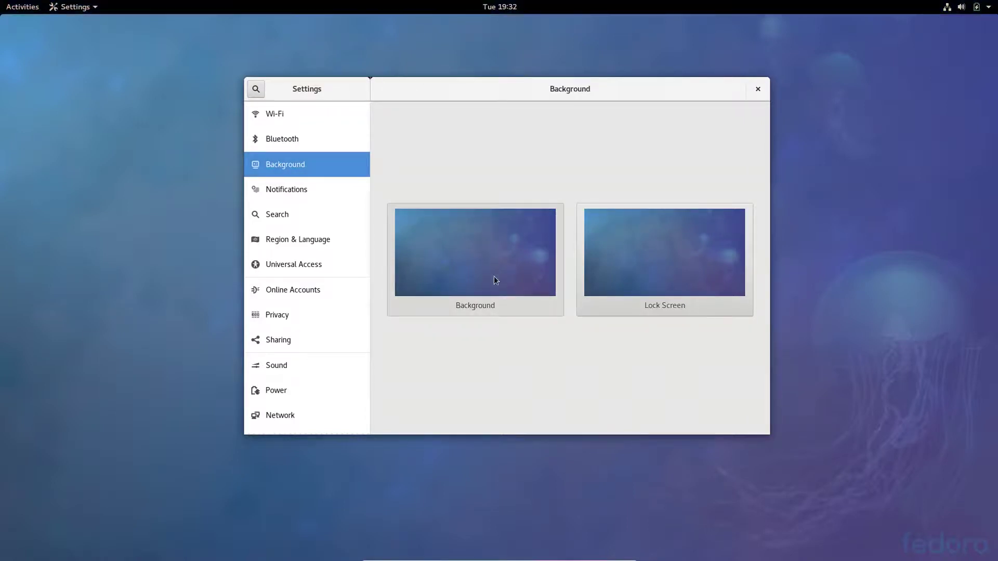
pyautogui.click(464, 315)
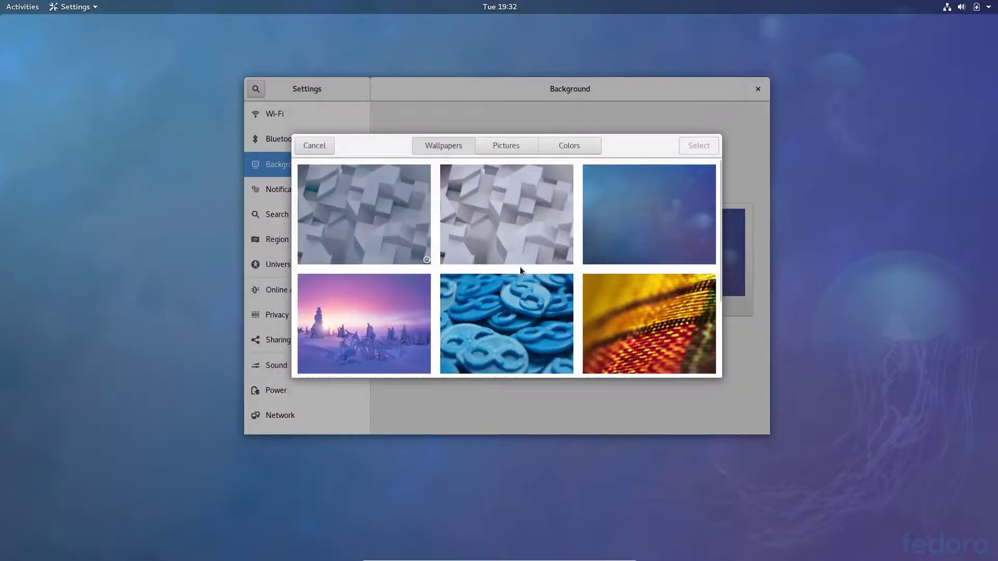
# Set the desktop background to the mountain road wallpaper.
pyautogui.scroll(-5, 520, 266)
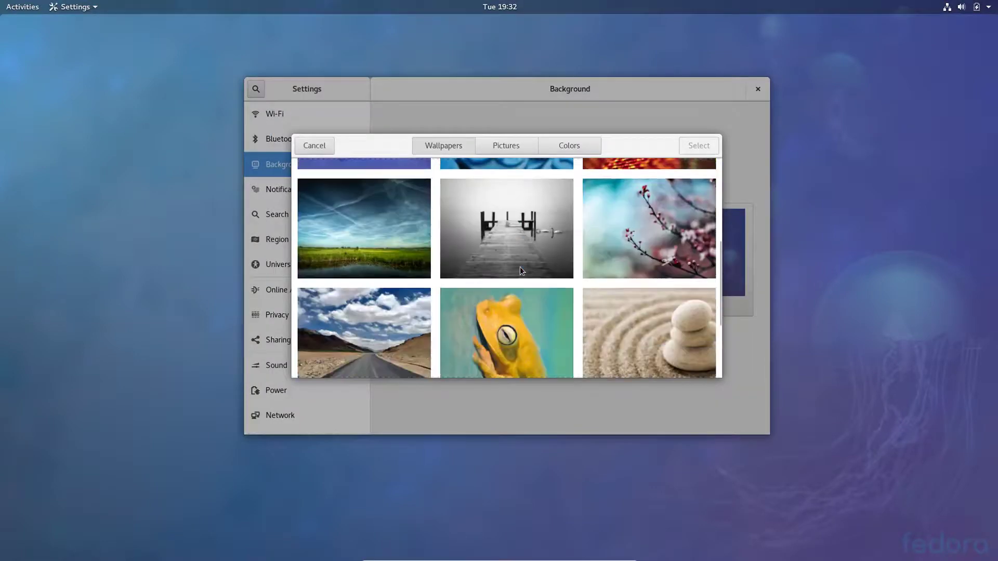
pyautogui.scroll(-5, 520, 267)
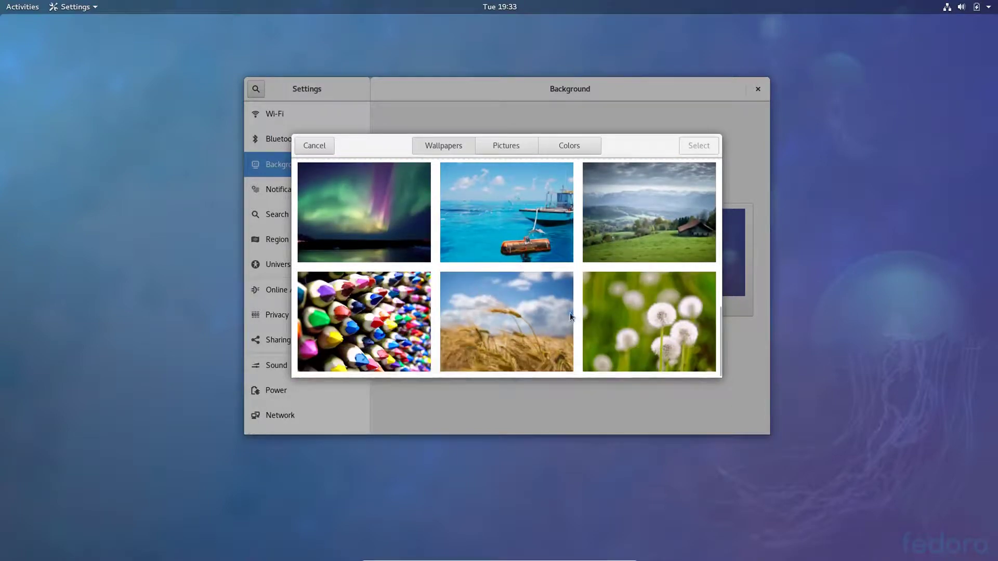
pyautogui.scroll(5, 571, 313)
pyautogui.scroll(-4, 479, 306)
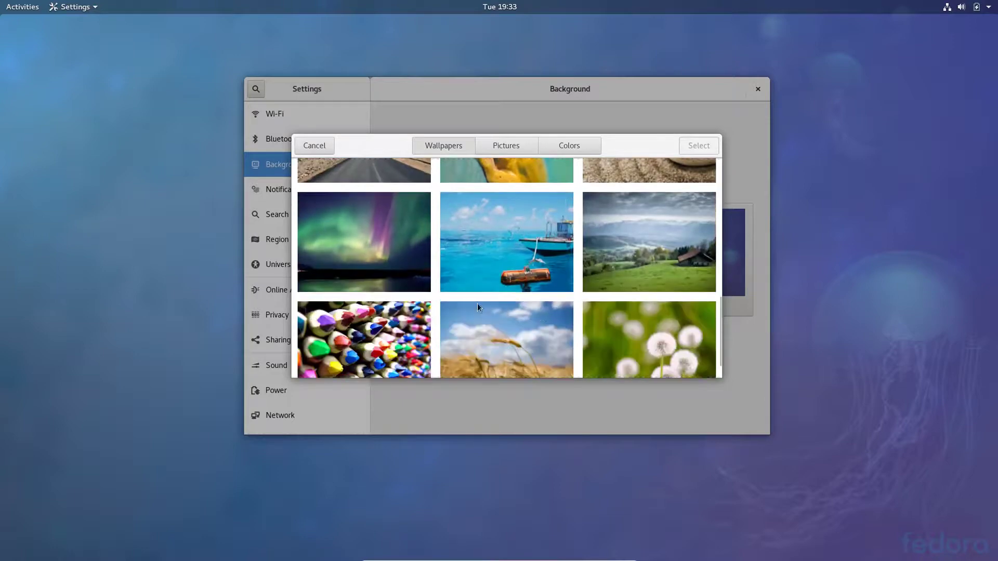
pyautogui.click(361, 256)
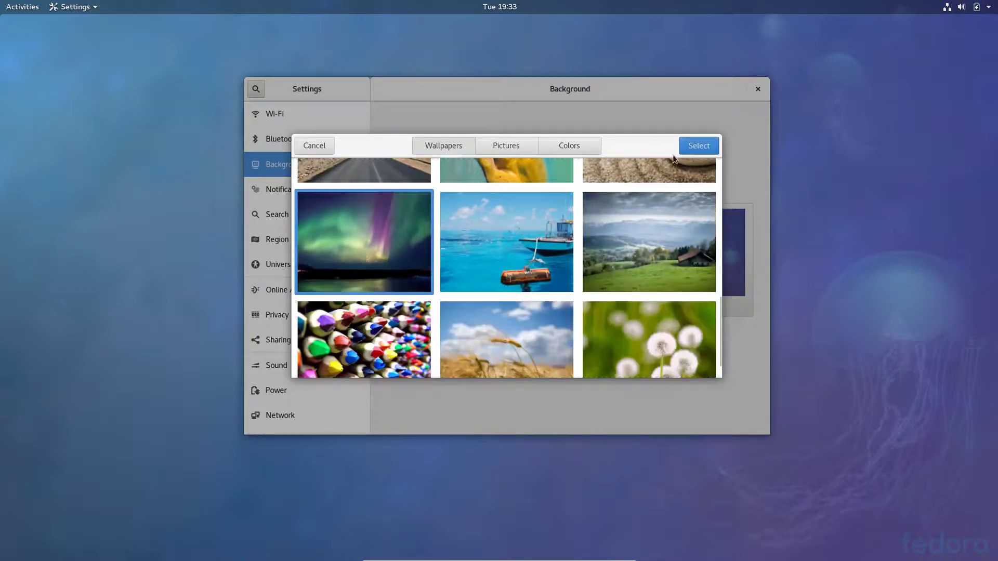
pyautogui.scroll(3, 495, 208)
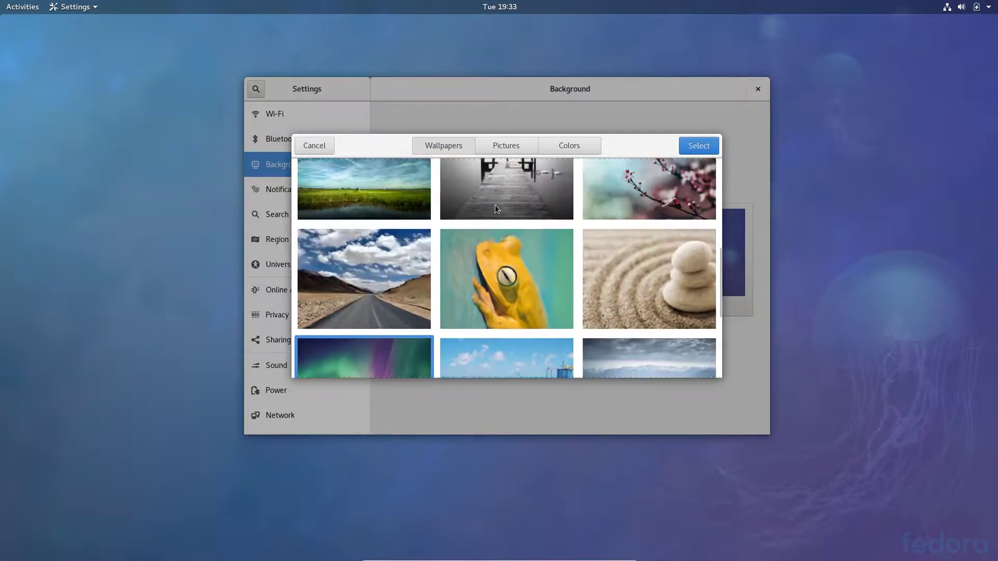
pyautogui.click(391, 315)
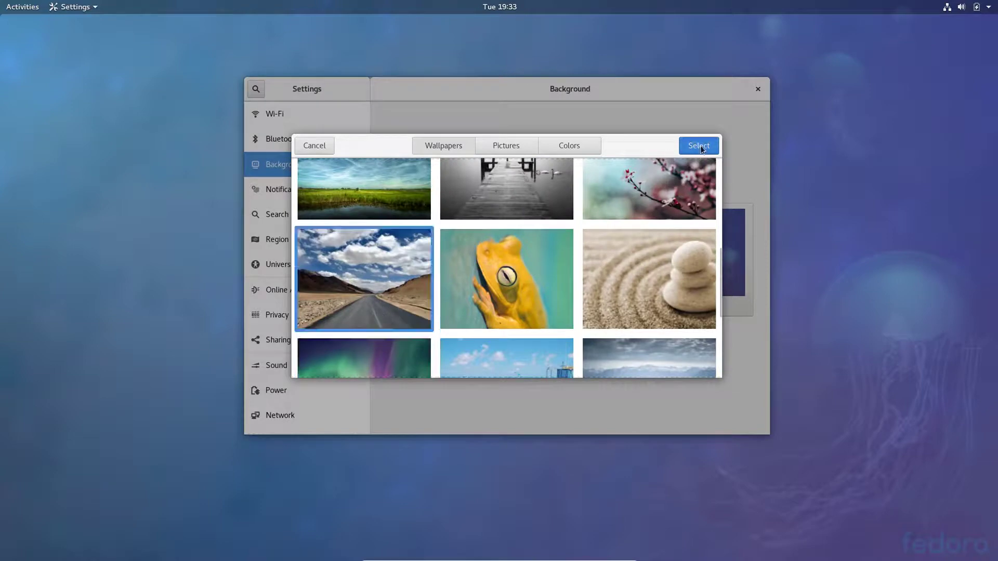
pyautogui.press('Return')
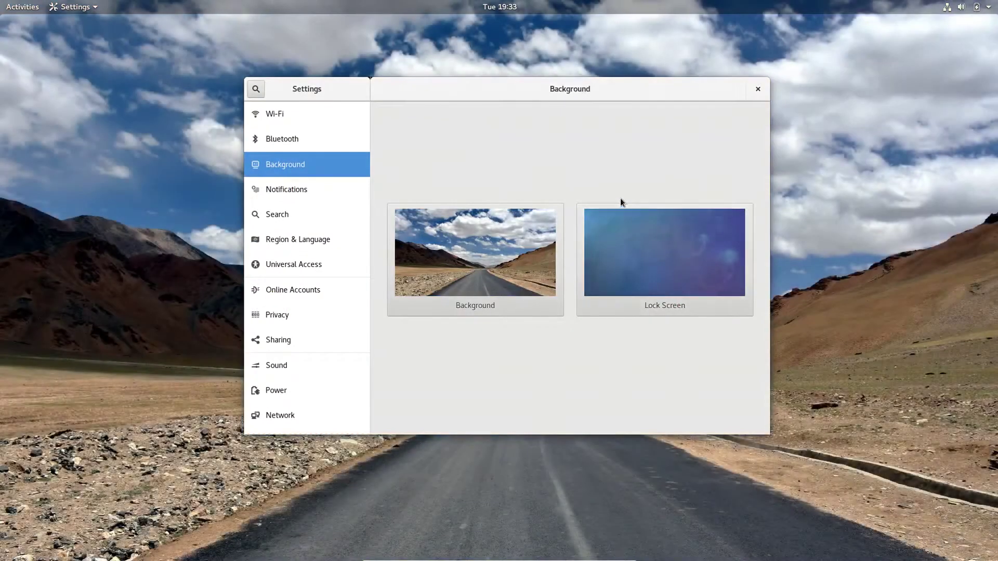
# Set the lock screen wallpaper to the same mountain road picture.
pyautogui.click(675, 251)
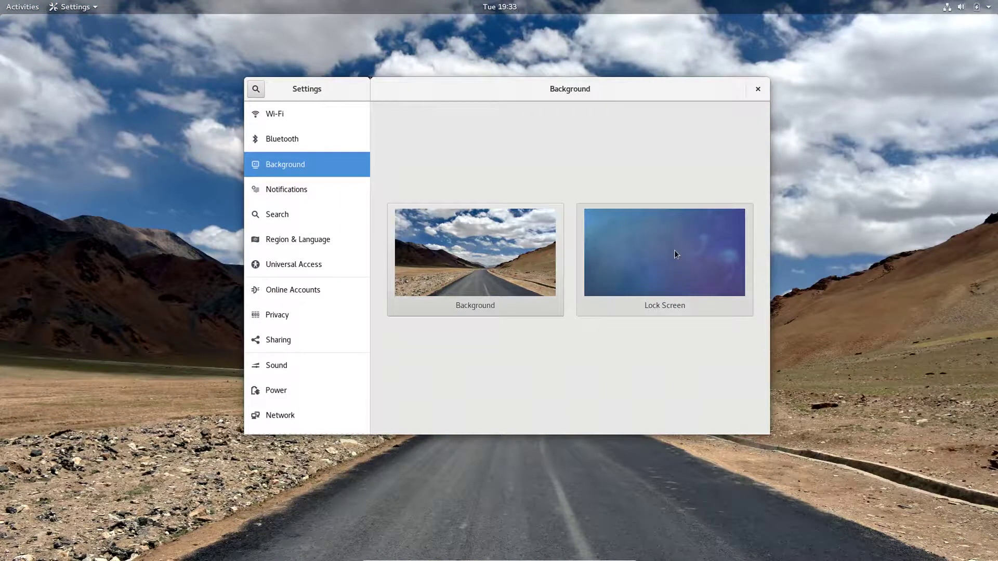
pyautogui.scroll(-8, 603, 261)
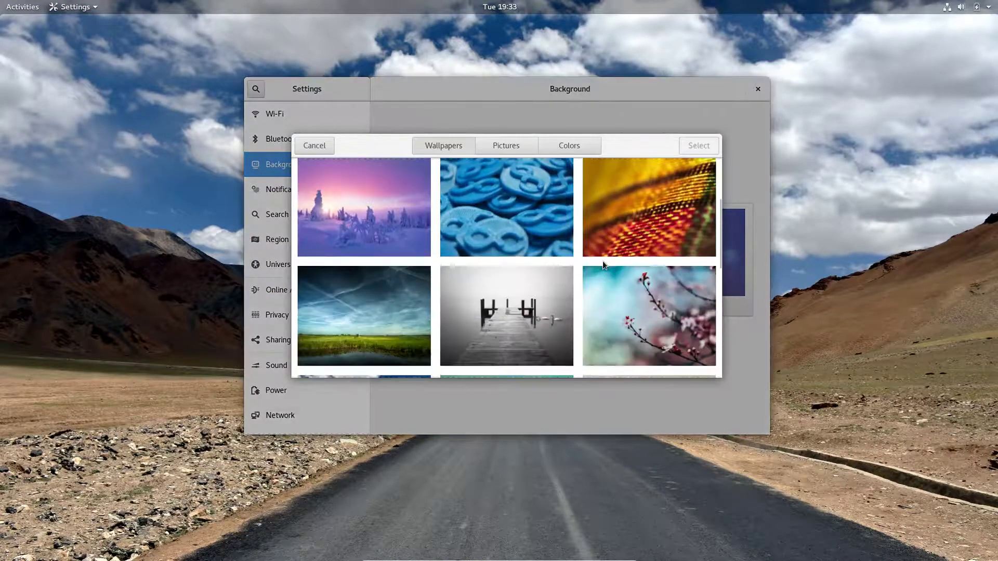
pyautogui.scroll(4, 595, 257)
pyautogui.scroll(-3, 391, 313)
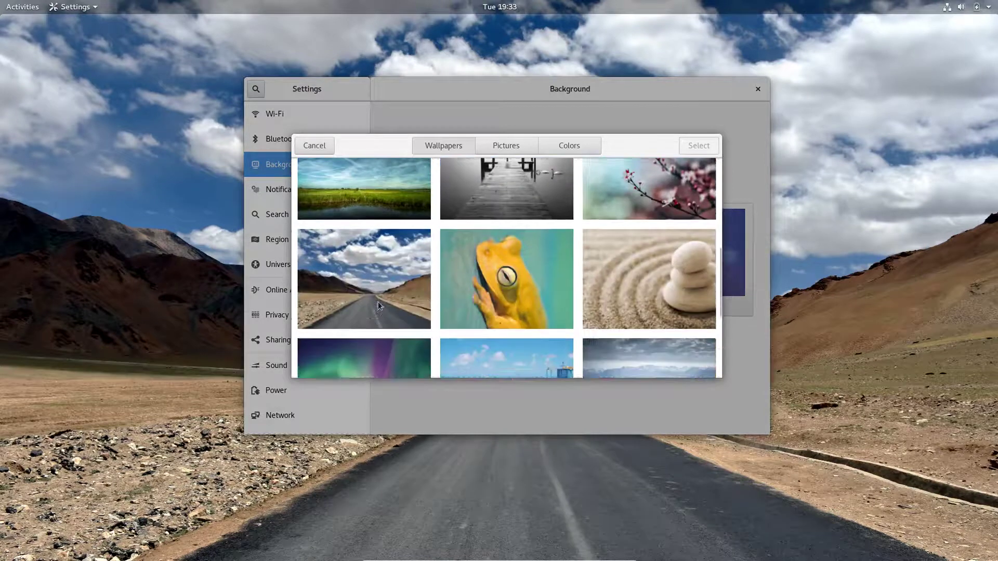
pyautogui.click(370, 277)
pyautogui.click(693, 146)
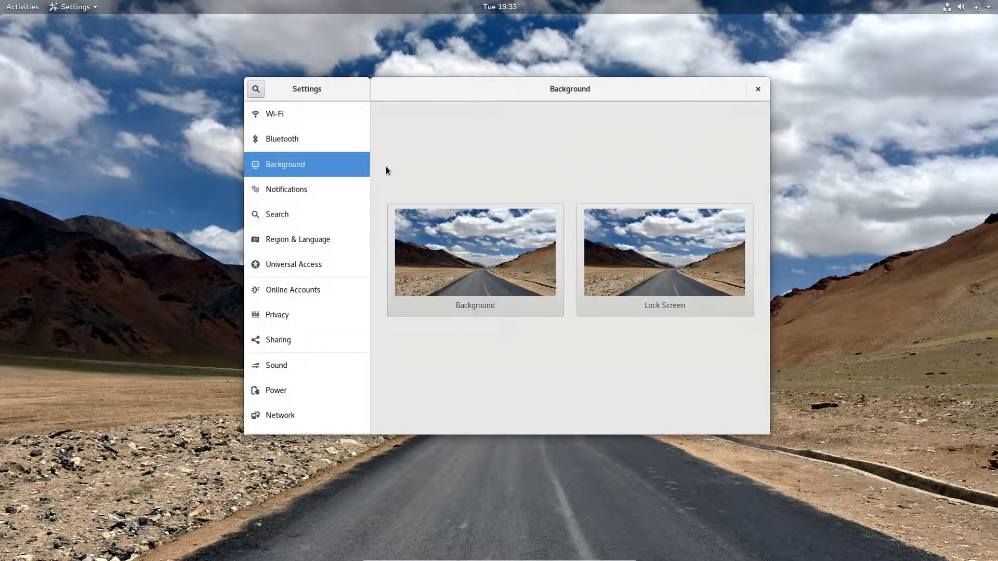
pyautogui.scroll(-2, 322, 227)
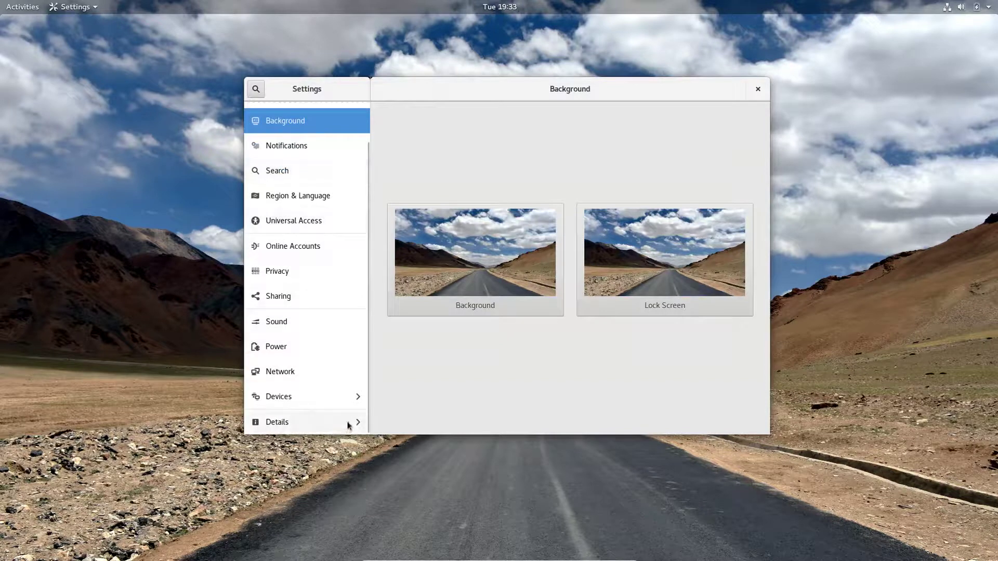
# Open the Details About page with the Fedora 27 system info, then close Settings.
pyautogui.click(321, 428)
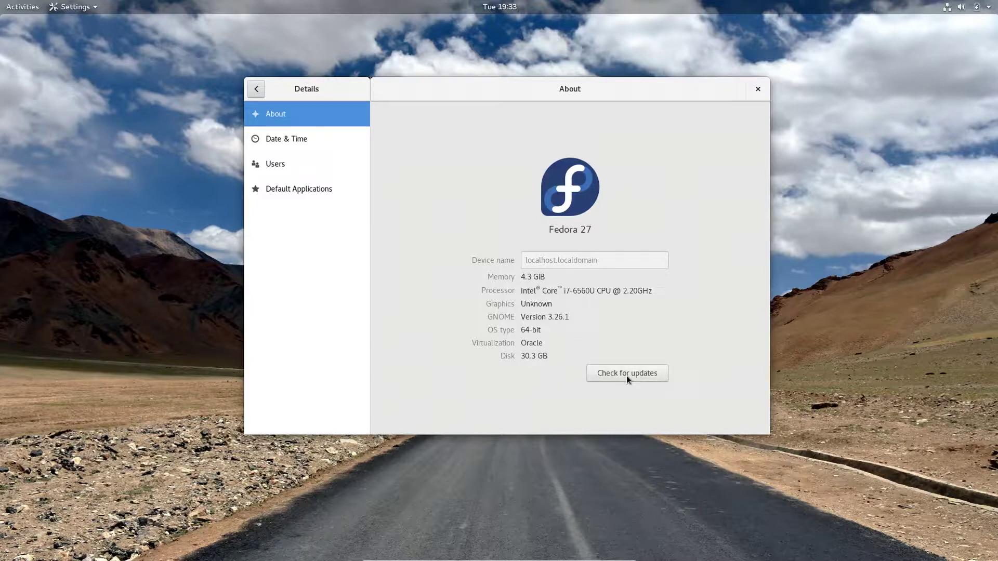
pyautogui.click(758, 89)
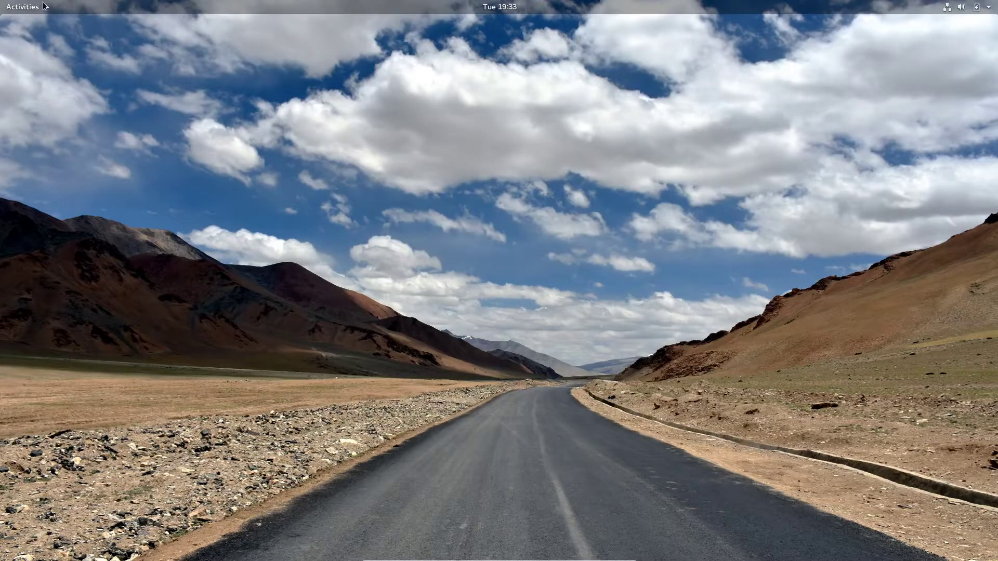
# Launch Terminal by searching 't' in the Activities overview.
pyautogui.click(46, 5)
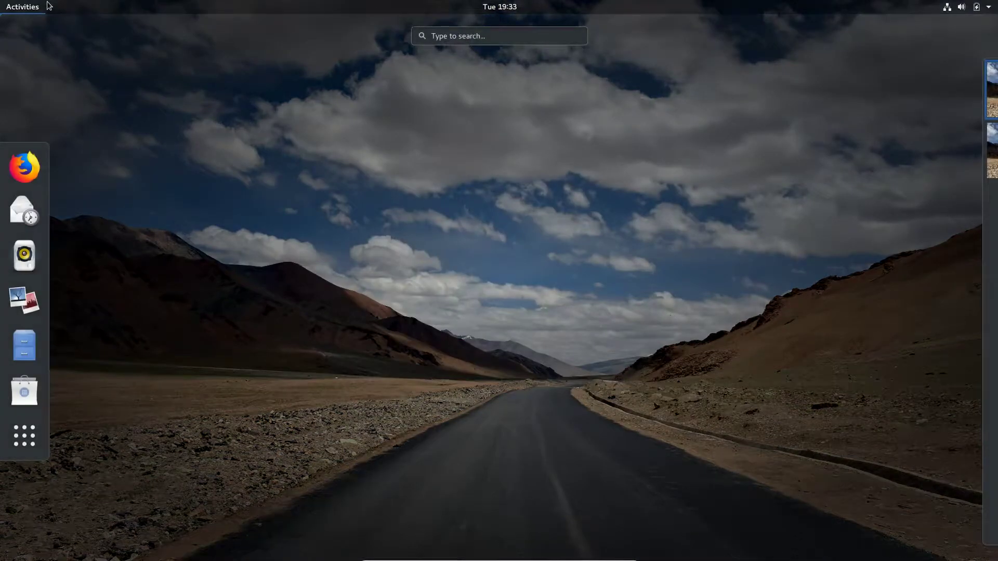
pyautogui.write('t')
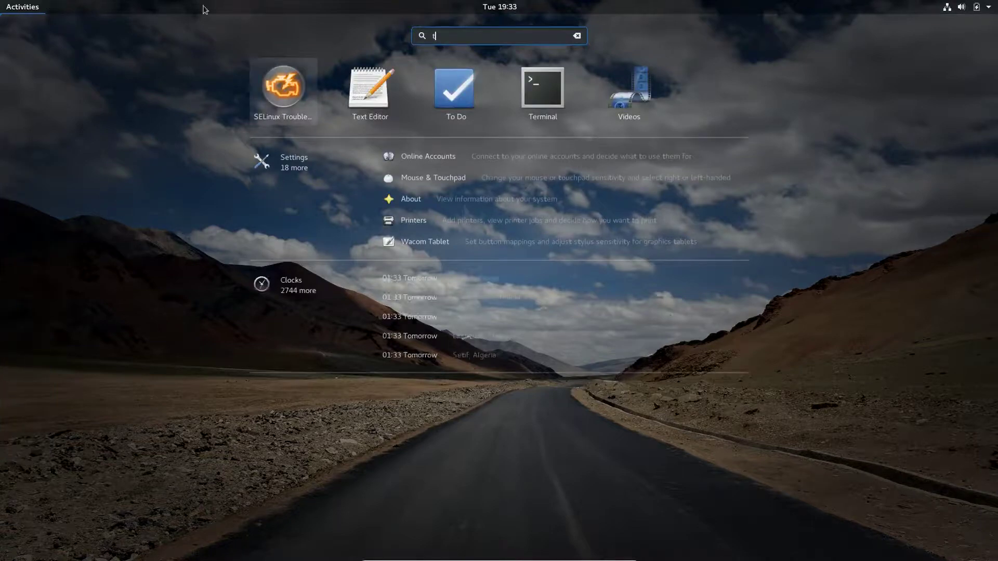
pyautogui.click(557, 101)
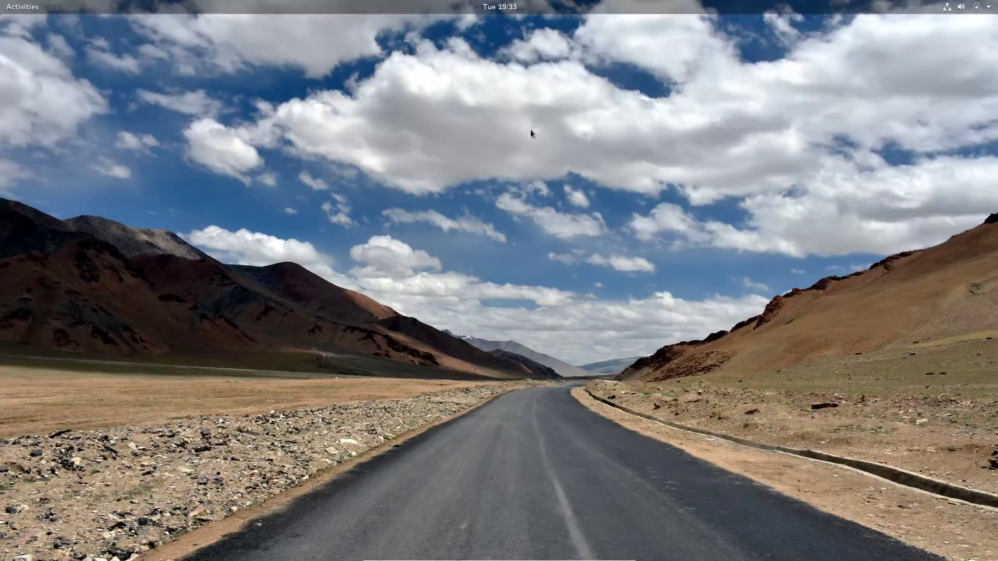
# Run yum, then 'yum -y install w3m', which fails because root is required.
pyautogui.write('yum')
pyautogui.press('Return')
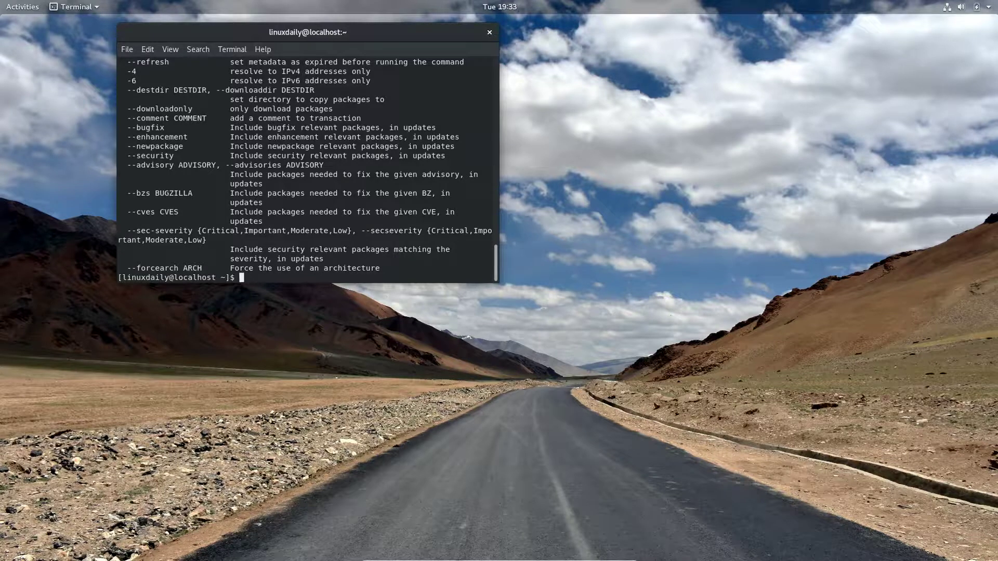
pyautogui.write('yum -y install w3m')
pyautogui.press('Return')
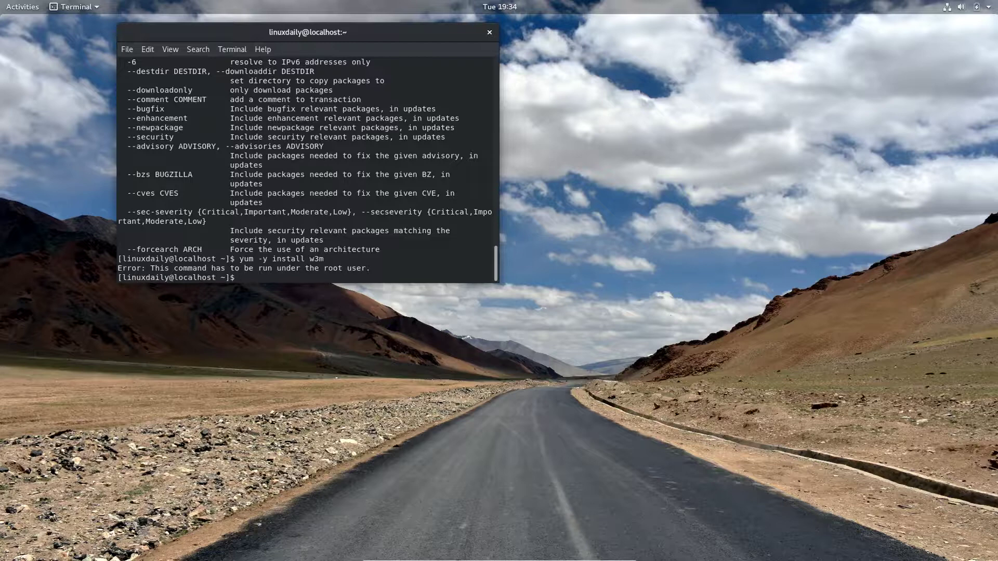
# Become root with su, clear the screen and rerun 'yum -y install w3m'.
pyautogui.write('su')
pyautogui.press('Return')
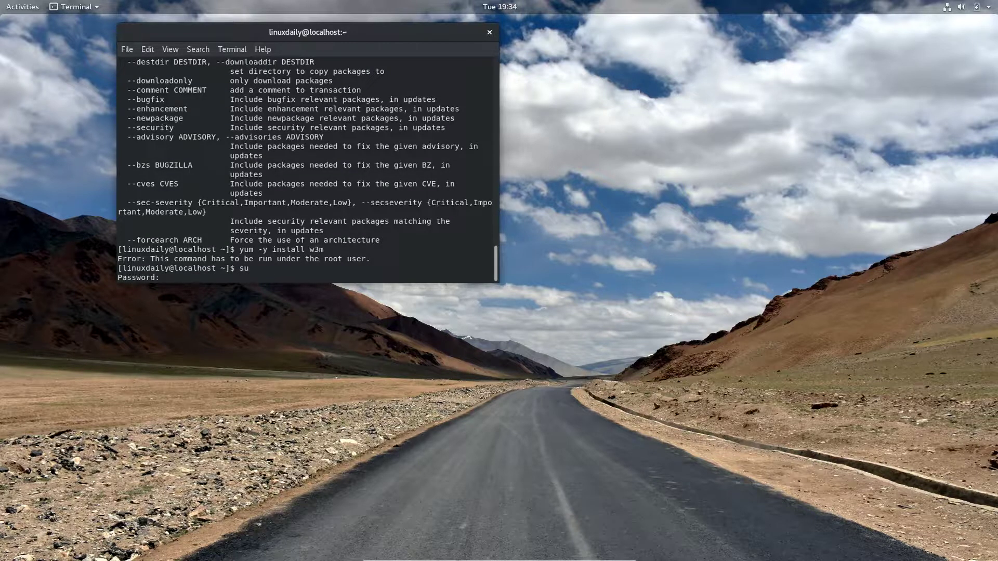
pyautogui.press('Return')
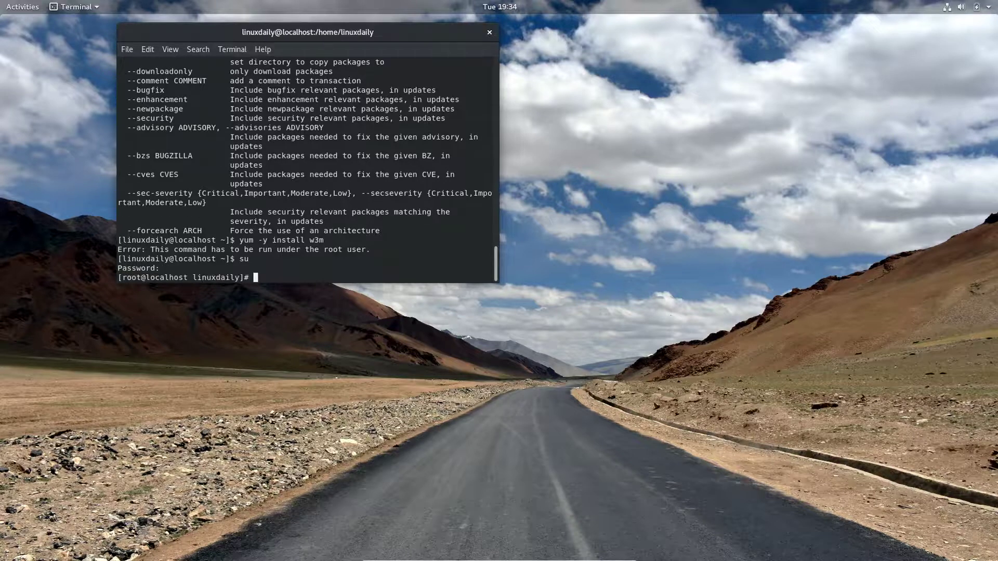
pyautogui.write('clear')
pyautogui.press('Return')
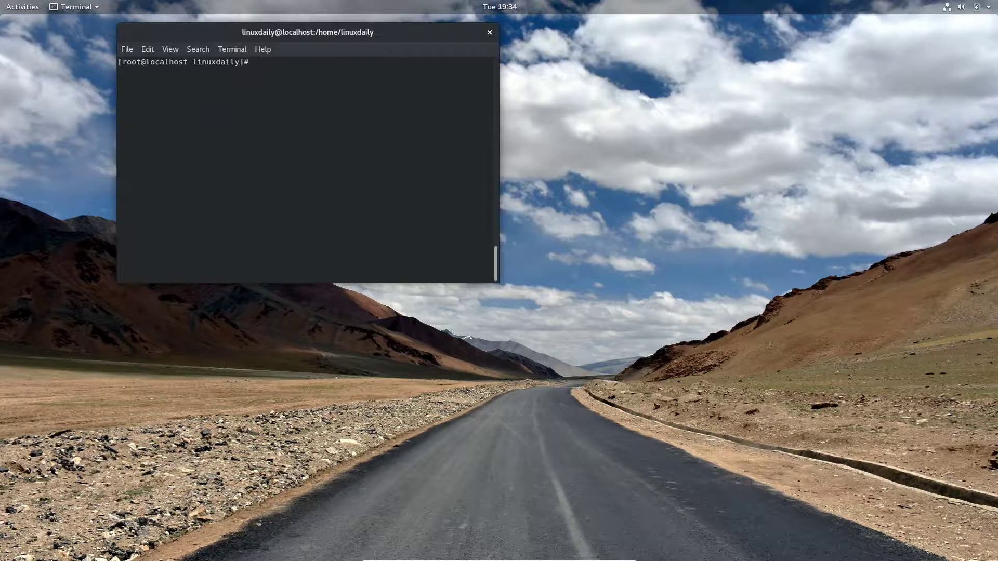
pyautogui.write('yum -y install w3m')
pyautogui.press('Return')
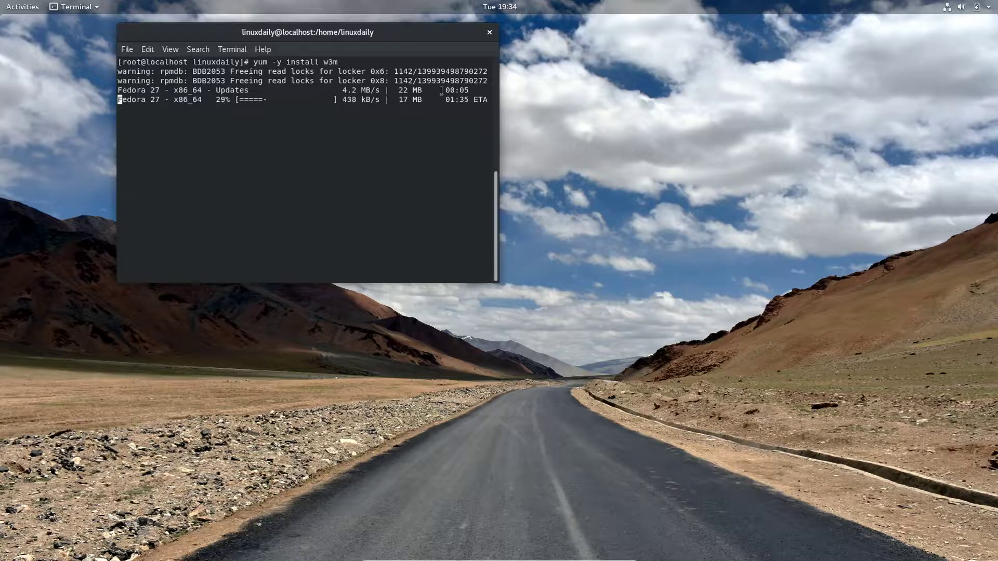
# Center the terminal window, toggle its application menu, then bring up Activities.
pyautogui.moveTo(361, 33); pyautogui.dragTo(510, 95)
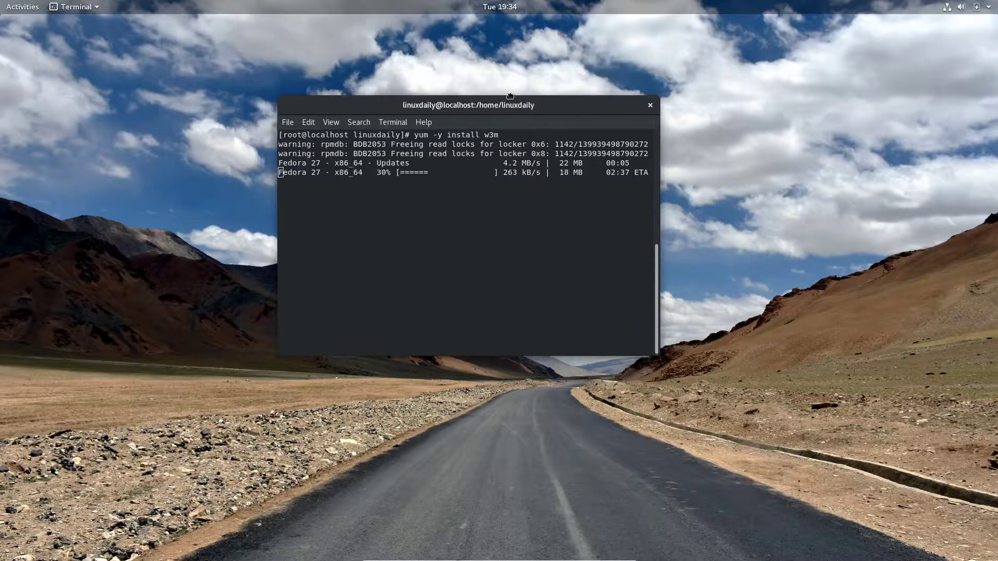
pyautogui.click(79, 6)
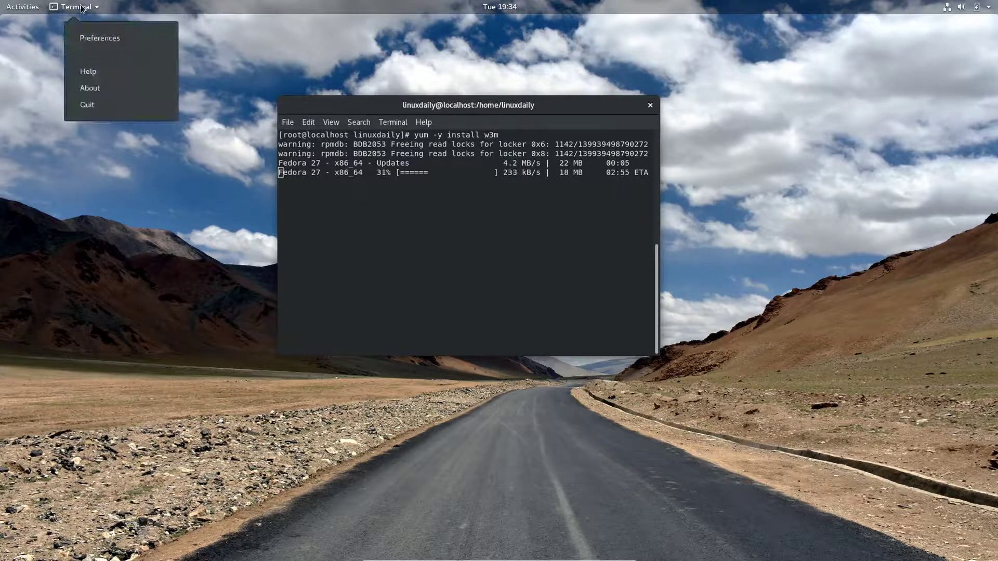
pyautogui.click(79, 6)
pyautogui.click(79, 6)
pyautogui.click(38, 73)
pyautogui.click(22, 8)
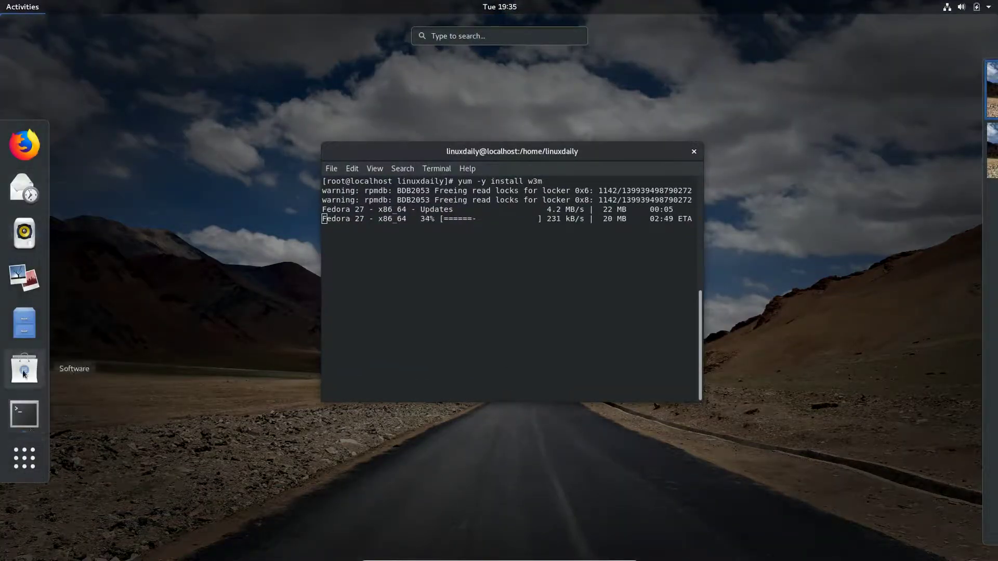
# Launch Software, dismiss the welcome screen, center the window and scroll the featured catalog.
pyautogui.click(24, 368)
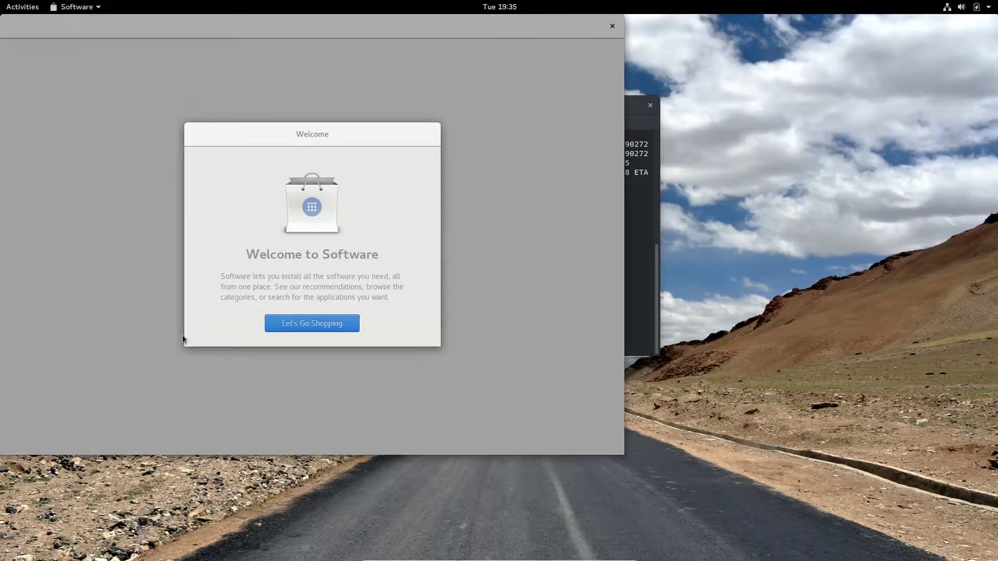
pyautogui.click(327, 323)
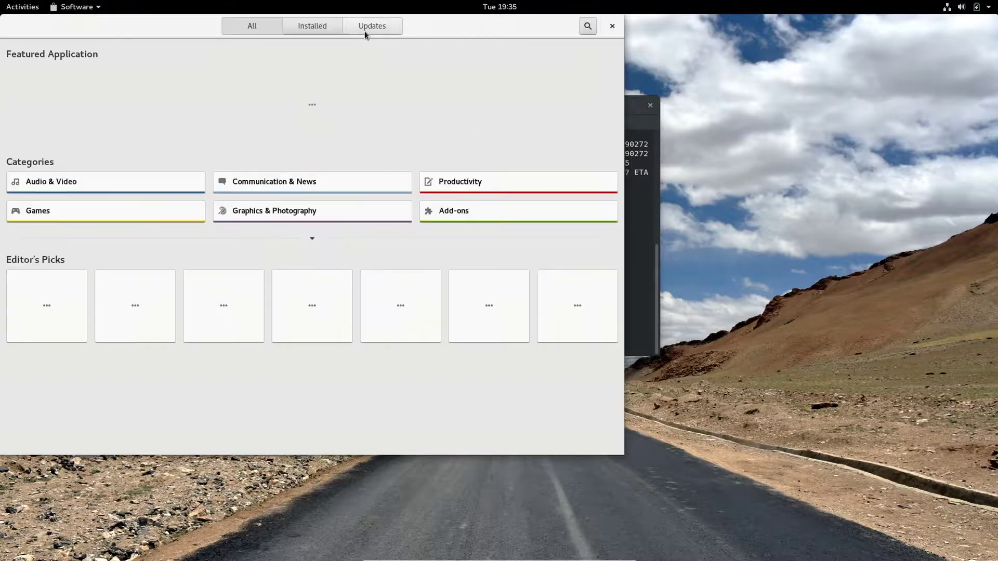
pyautogui.moveTo(411, 31); pyautogui.dragTo(610, 67)
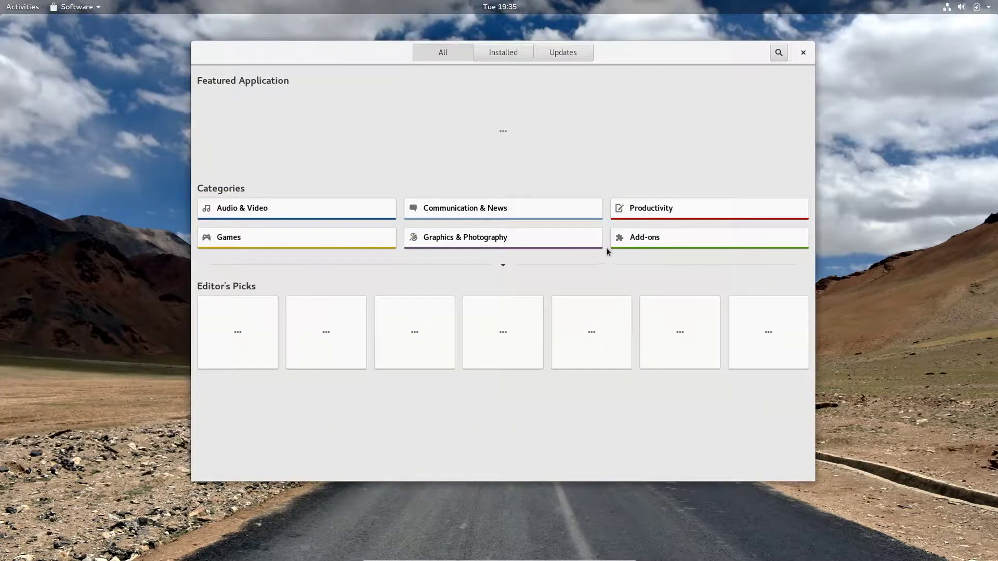
pyautogui.scroll(-3, 597, 230)
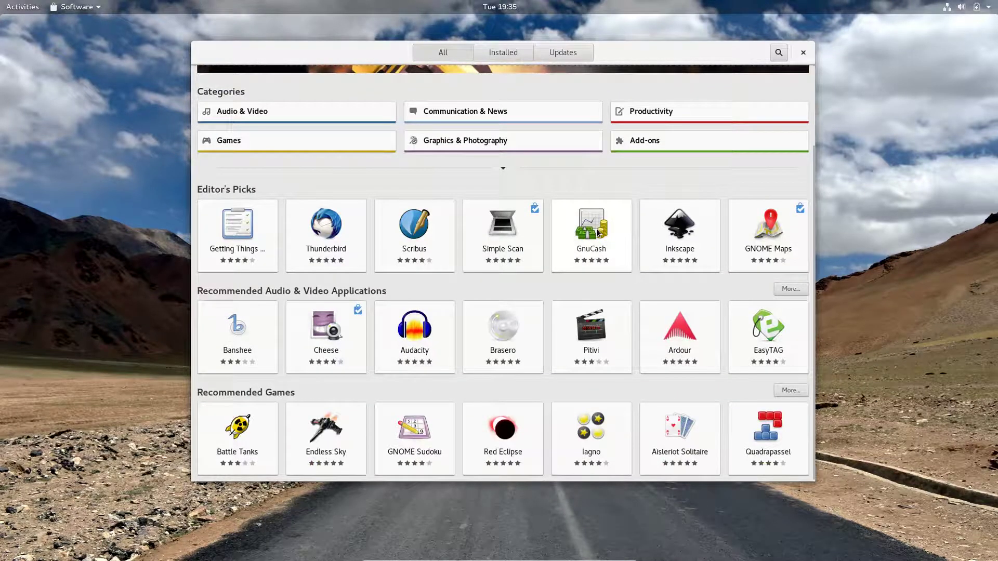
pyautogui.scroll(1, 606, 244)
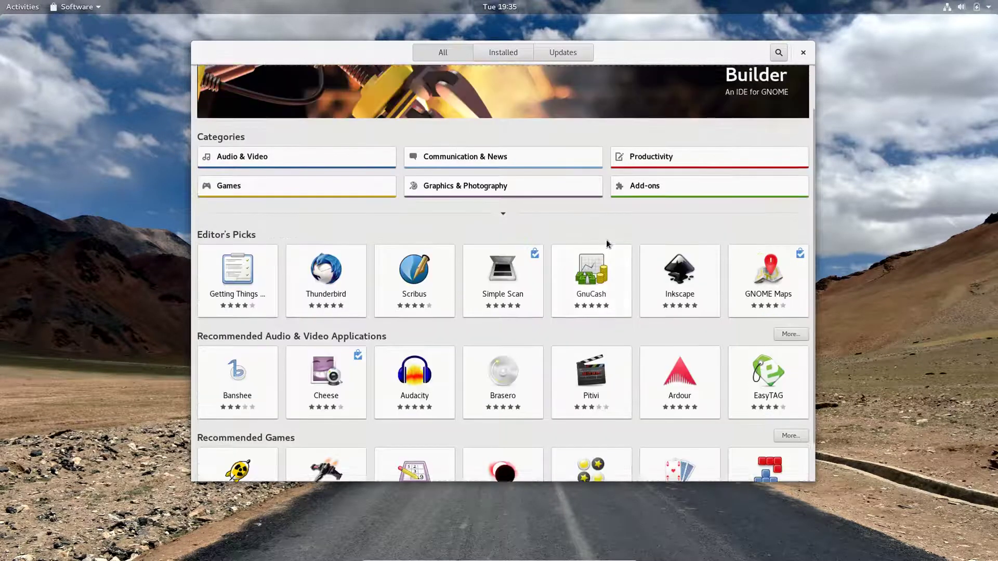
pyautogui.scroll(1, 606, 239)
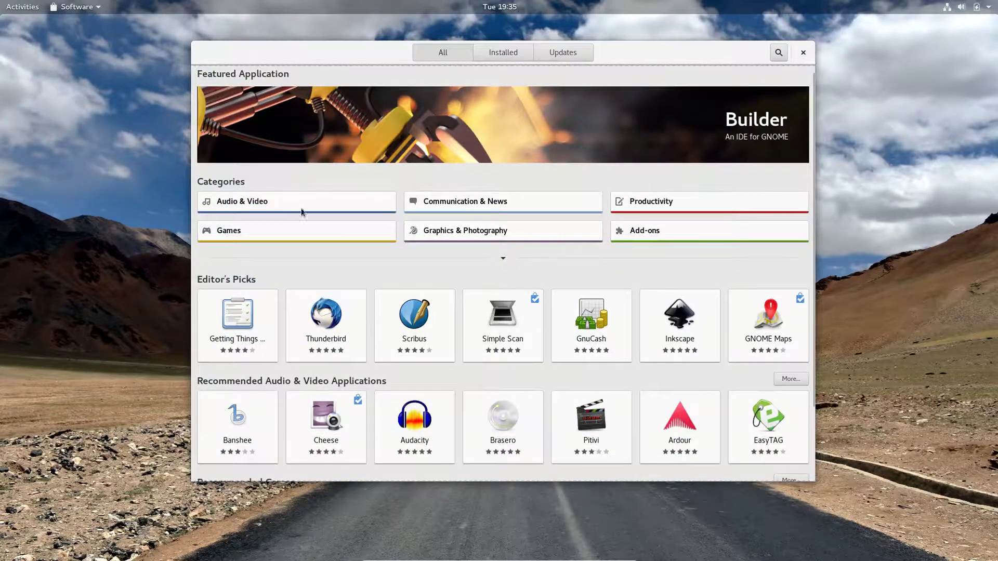
# Scroll through the Games category in Software, then return to and scroll the overview.
pyautogui.click(307, 232)
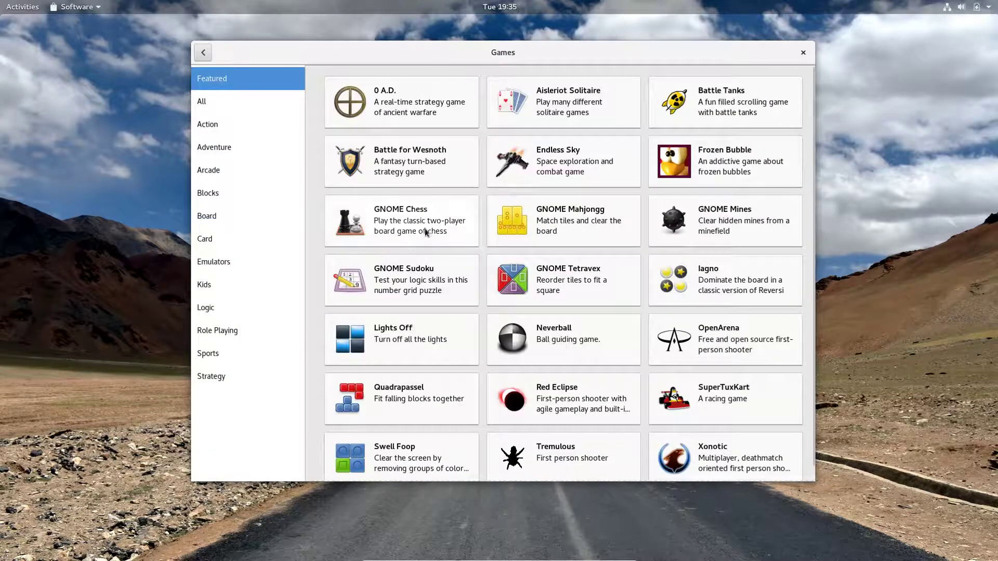
pyautogui.scroll(-1, 425, 229)
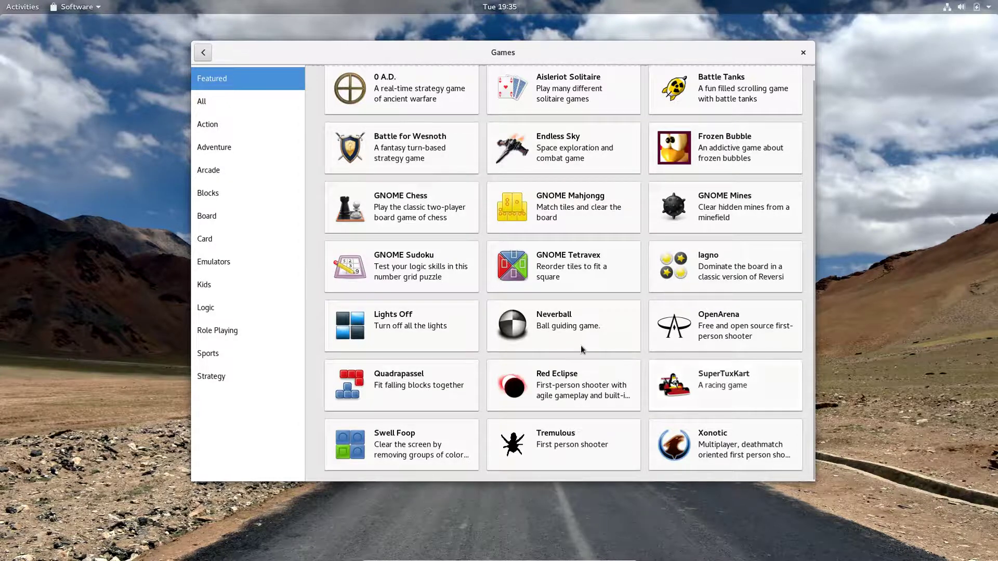
pyautogui.scroll(1, 572, 341)
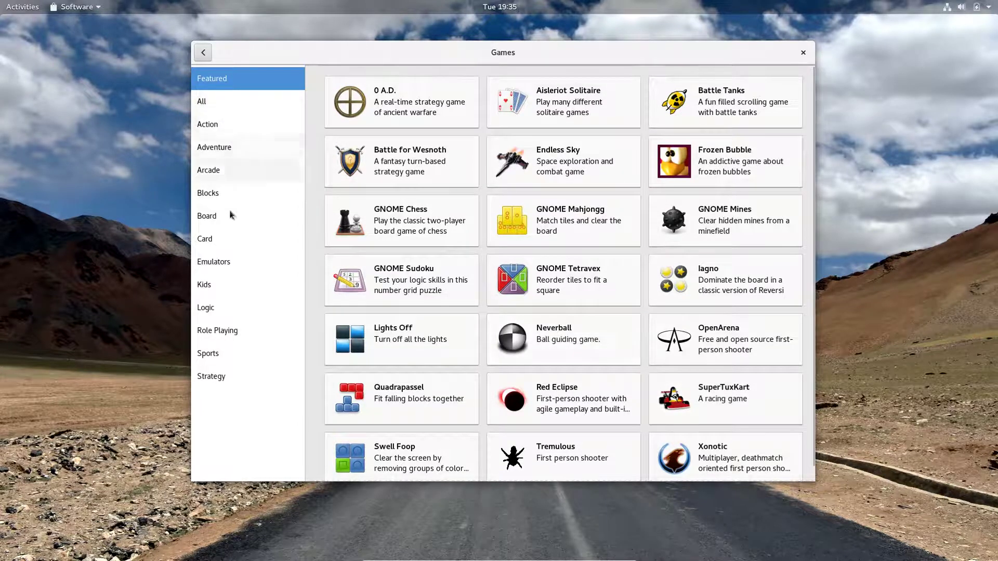
pyautogui.click(204, 52)
pyautogui.scroll(-3, 520, 249)
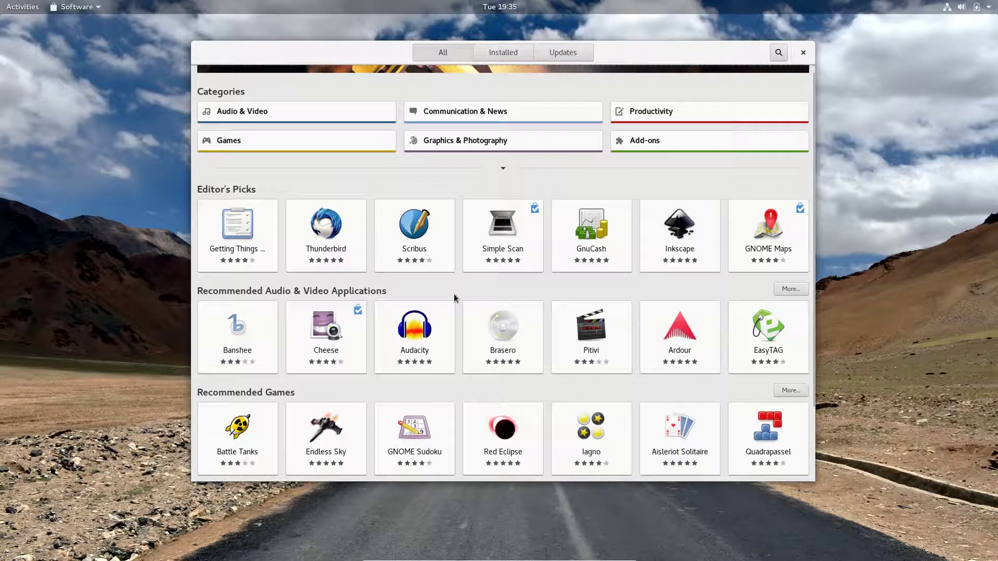
pyautogui.scroll(3, 654, 262)
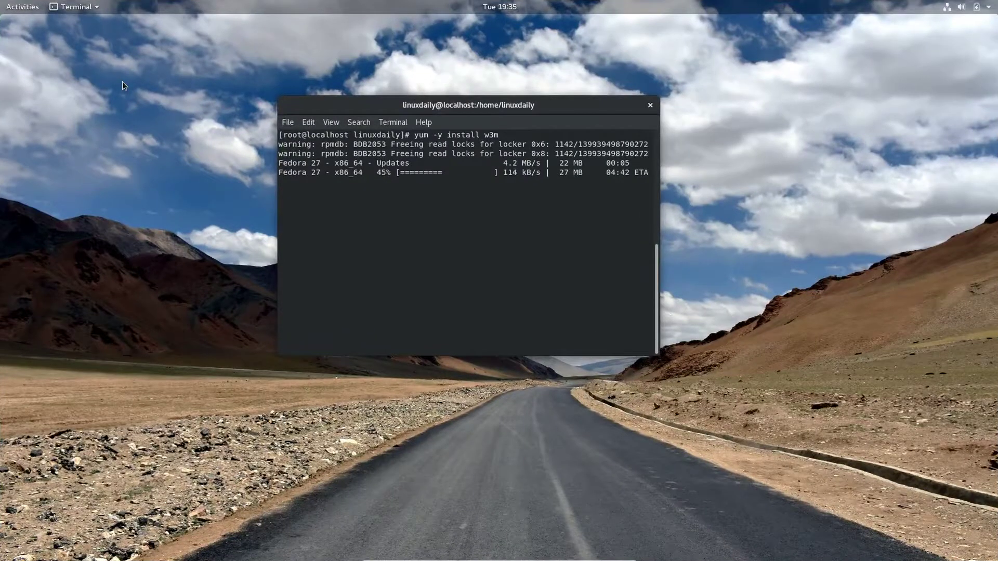
# Search the applications overview for 'themes' and open the GNOME Tweaks result in Software.
pyautogui.click(23, 7)
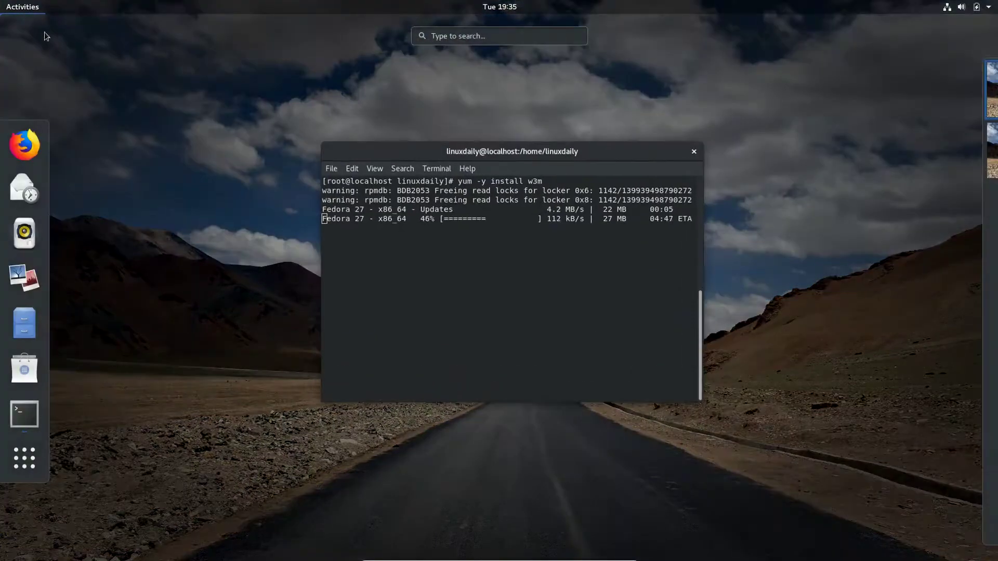
pyautogui.click(35, 447)
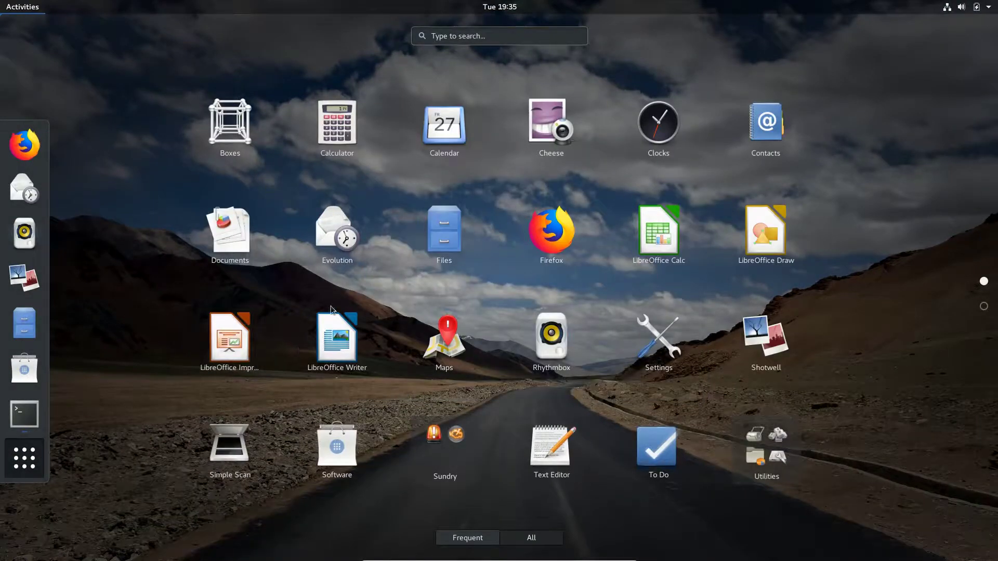
pyautogui.write('themes')
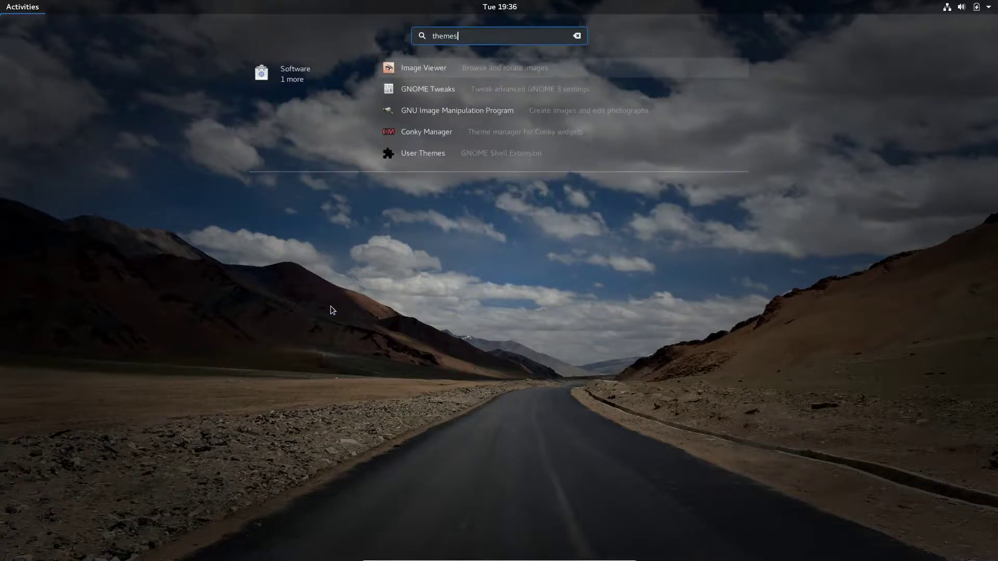
pyautogui.click(466, 94)
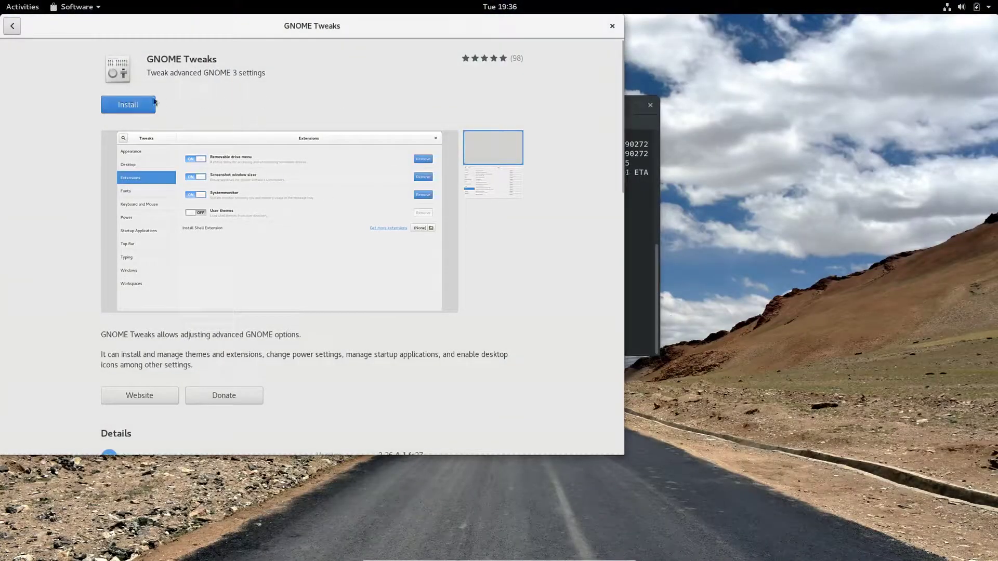
# Install GNOME Tweaks from Software, authorising with the administrator password.
pyautogui.click(139, 108)
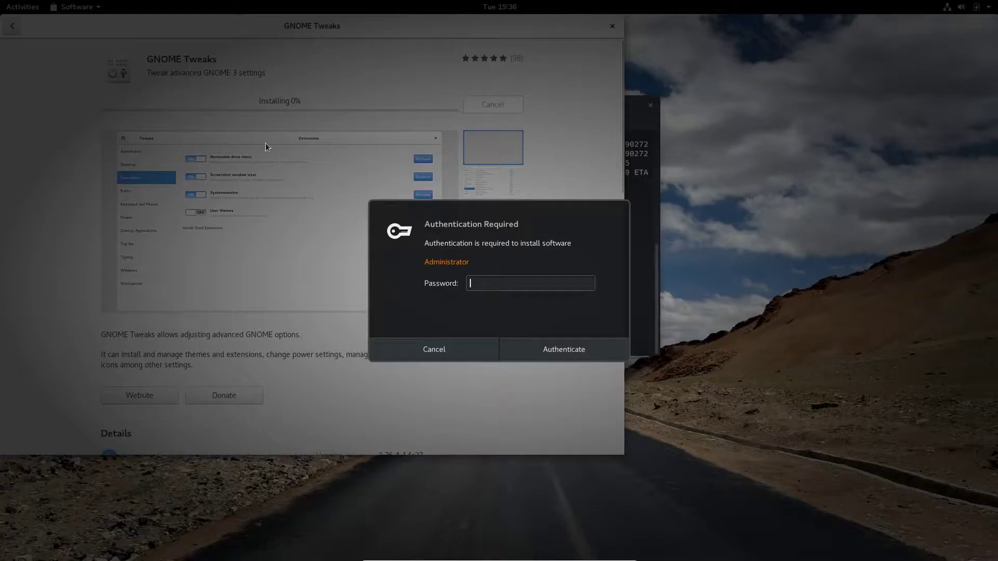
pyautogui.write('•••')
pyautogui.press('Return')
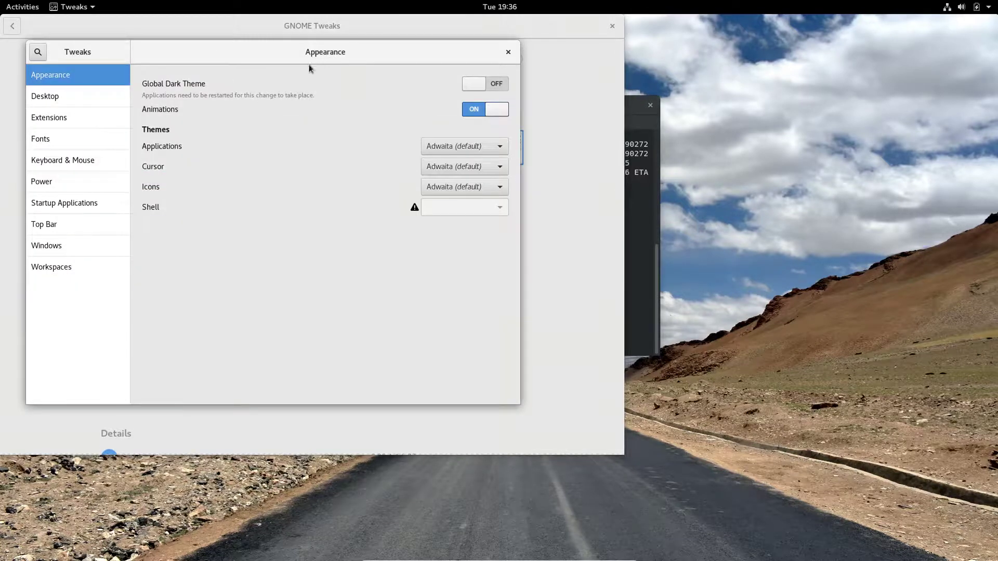
# Try the Global Dark Theme and Applications theme list, leaving the dark theme off.
pyautogui.moveTo(365, 51); pyautogui.dragTo(429, 55)
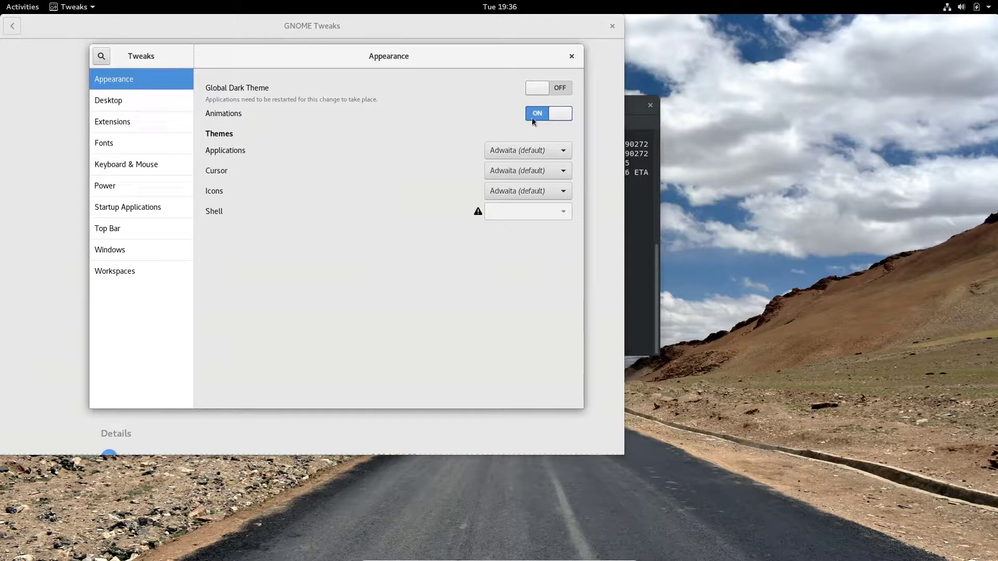
pyautogui.click(563, 89)
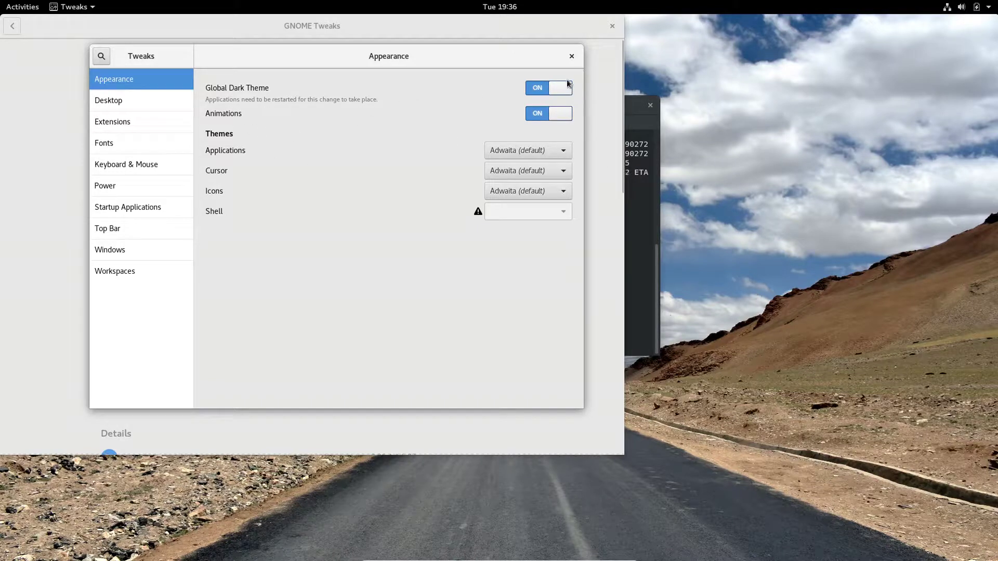
pyautogui.hotkey('alt', 'Tab')
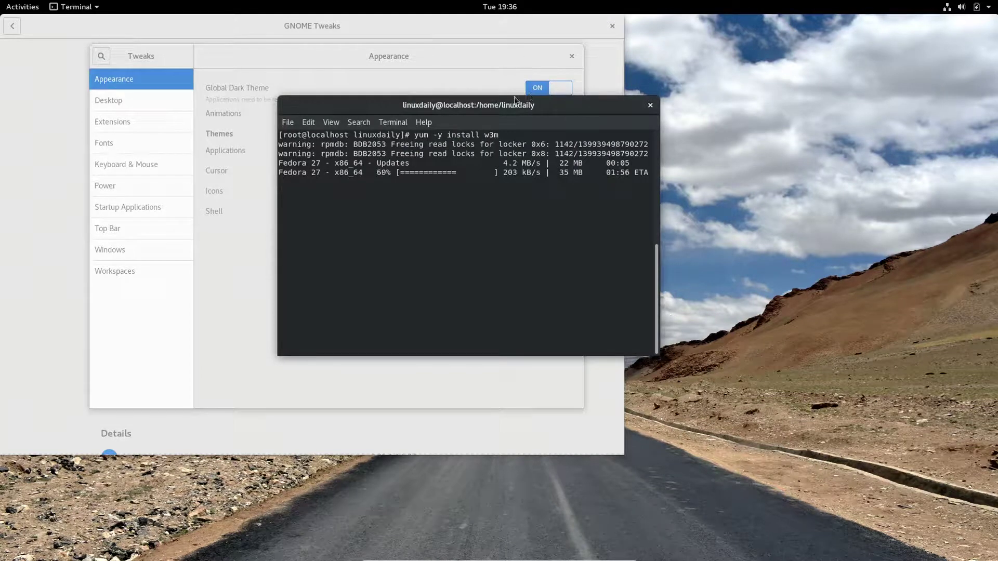
pyautogui.click(502, 56)
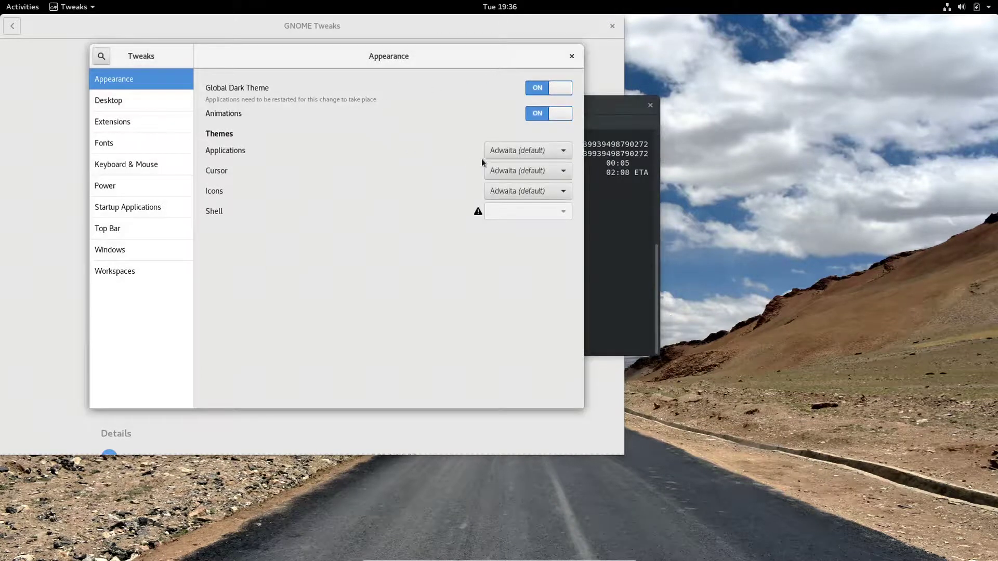
pyautogui.click(541, 154)
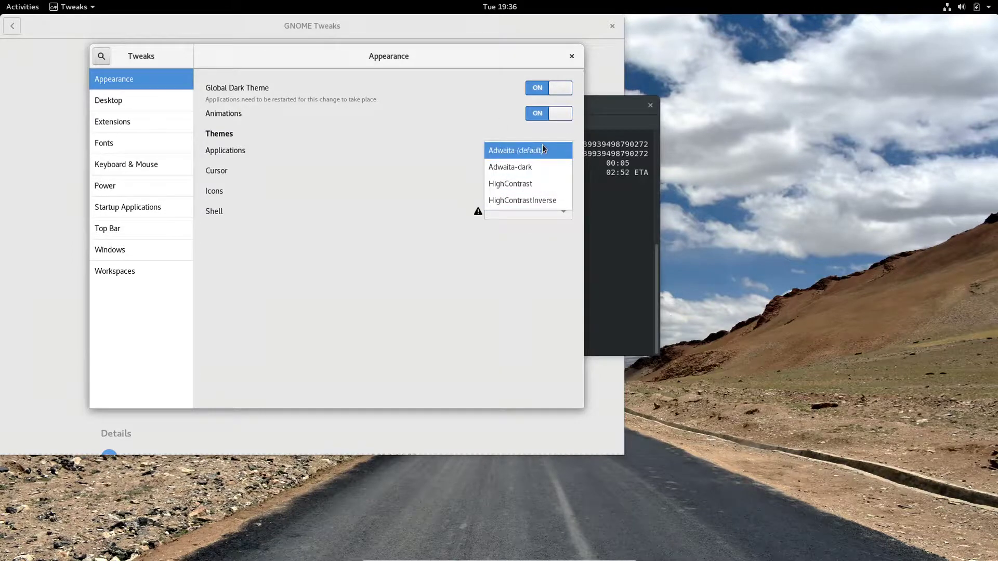
pyautogui.click(355, 333)
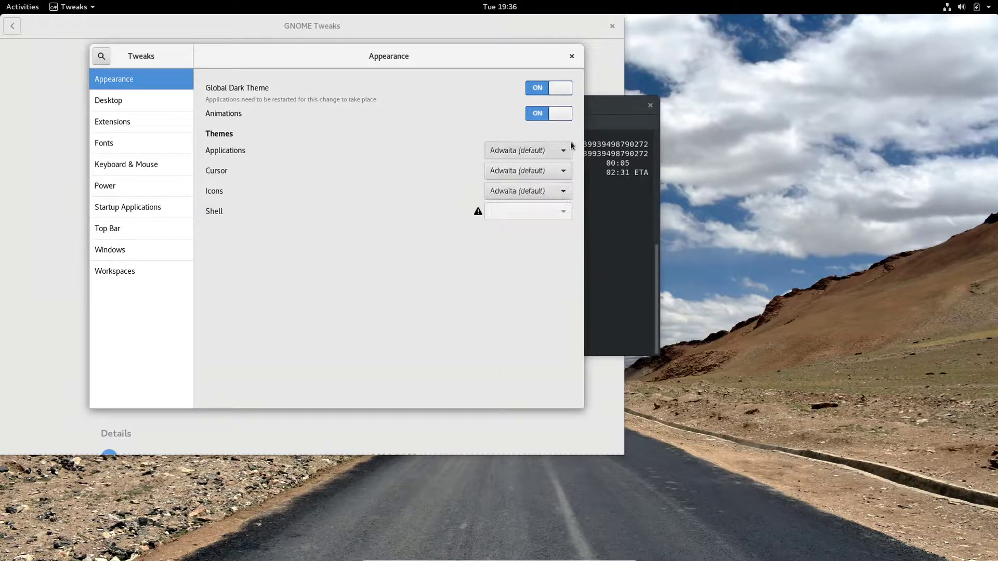
pyautogui.click(537, 92)
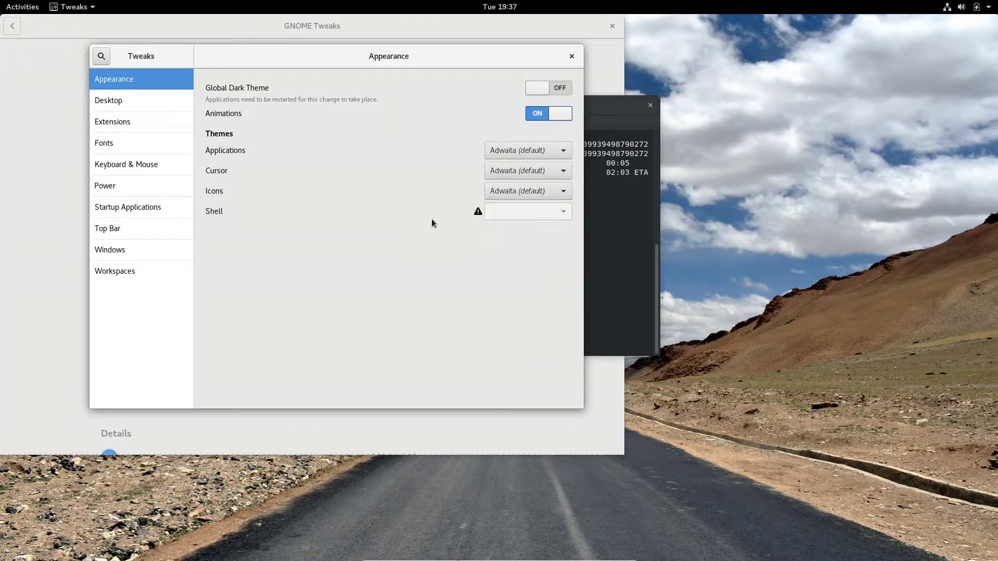
pyautogui.click(130, 99)
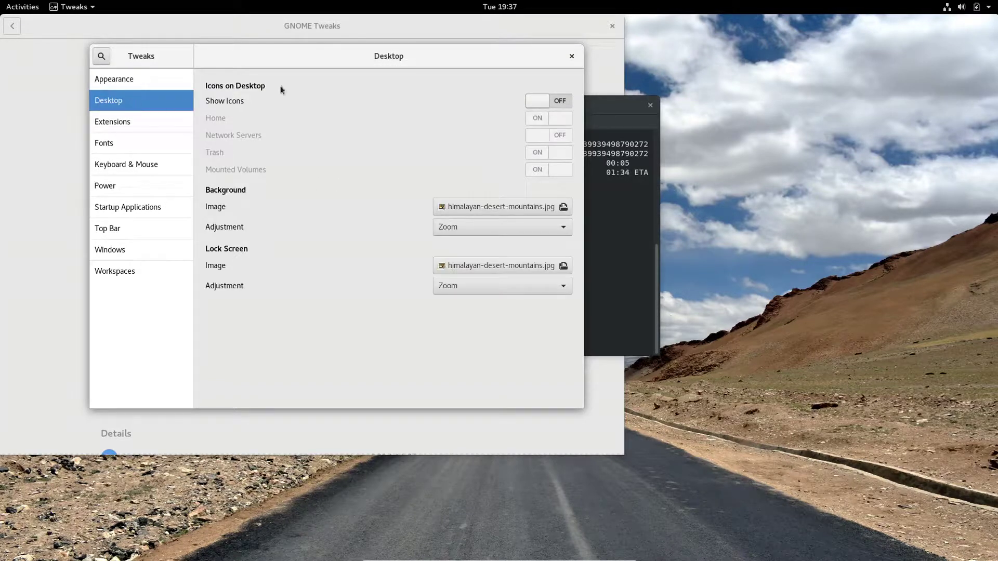
# Toggle desktop icons on and off, then close the GNOME Software window.
pyautogui.click(565, 101)
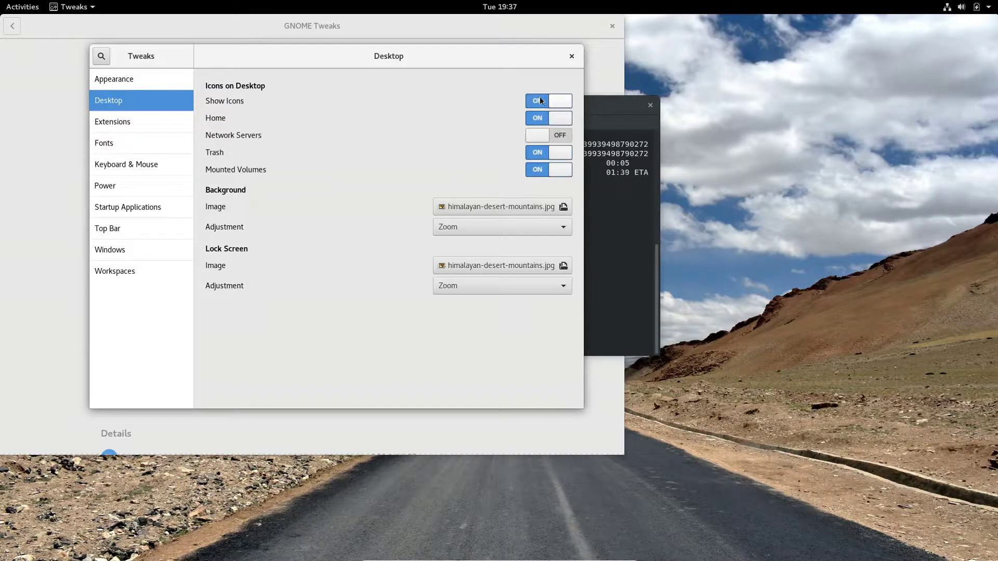
pyautogui.click(540, 101)
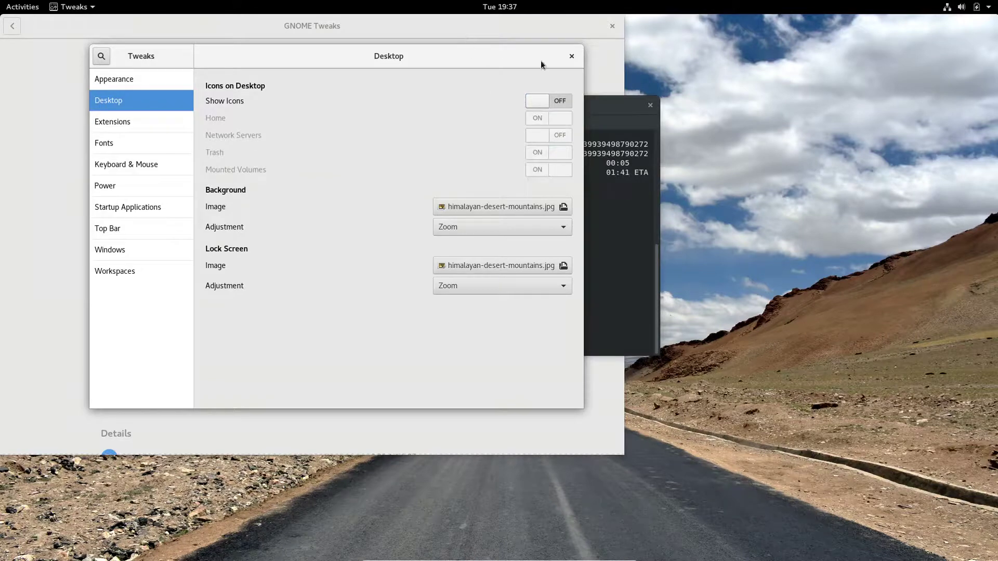
pyautogui.hotkey('alt', 'Tab')
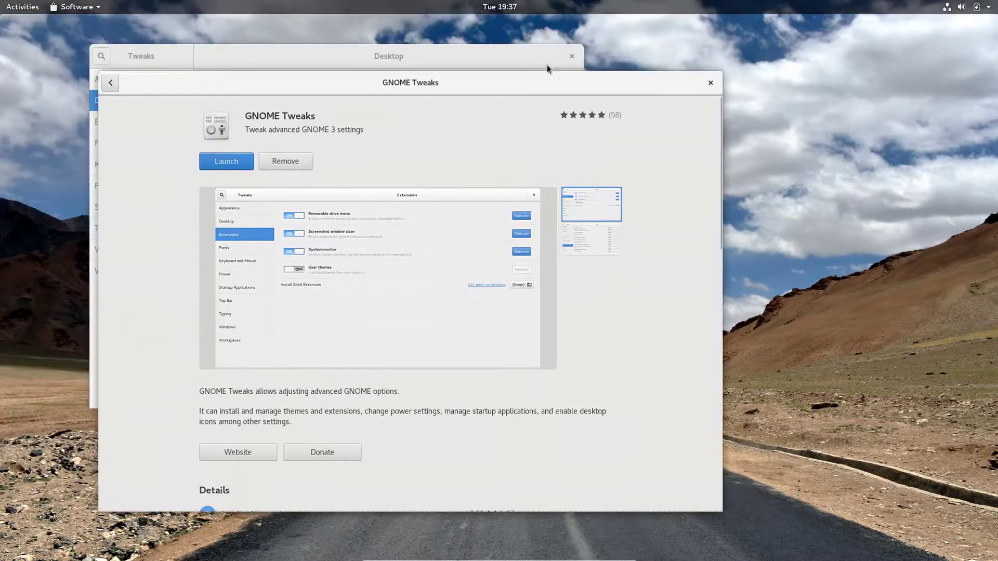
pyautogui.click(573, 50)
pyautogui.moveTo(572, 50); pyautogui.dragTo(796, 428)
pyautogui.click(610, 95)
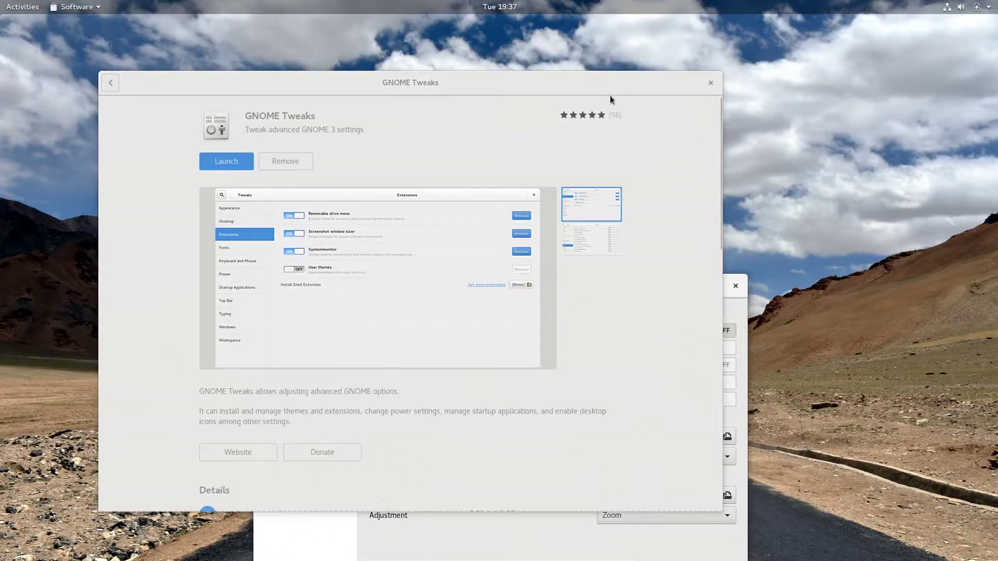
pyautogui.click(712, 84)
# Switch desktop icons on, trying the Network Servers icon but leaving it off.
pyautogui.moveTo(642, 289); pyautogui.dragTo(737, 132)
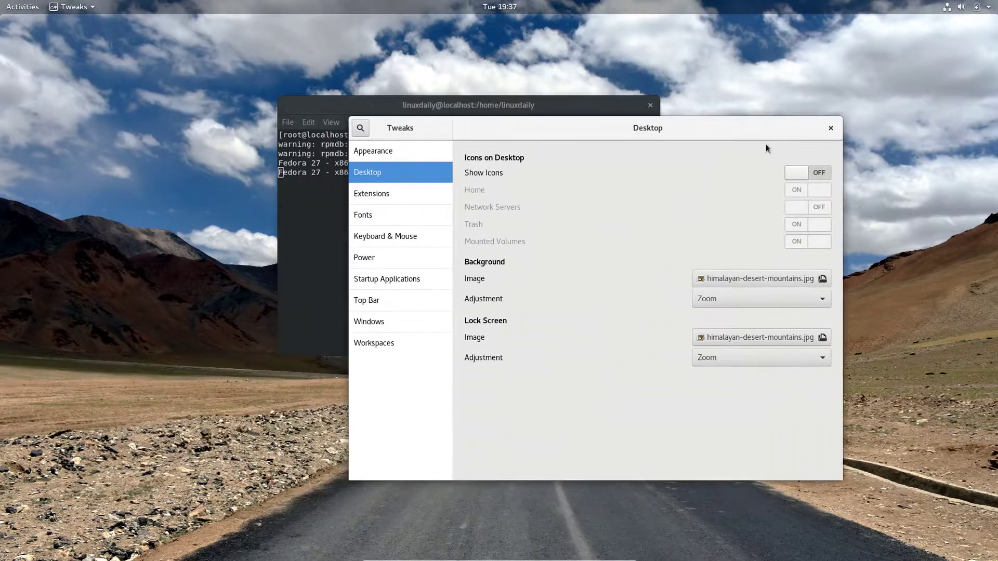
pyautogui.click(818, 170)
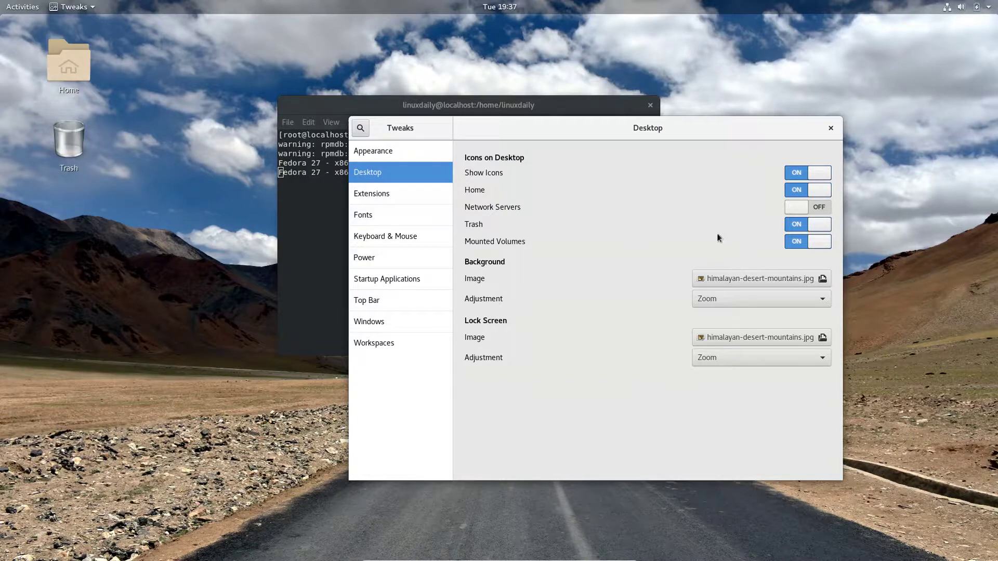
pyautogui.click(817, 210)
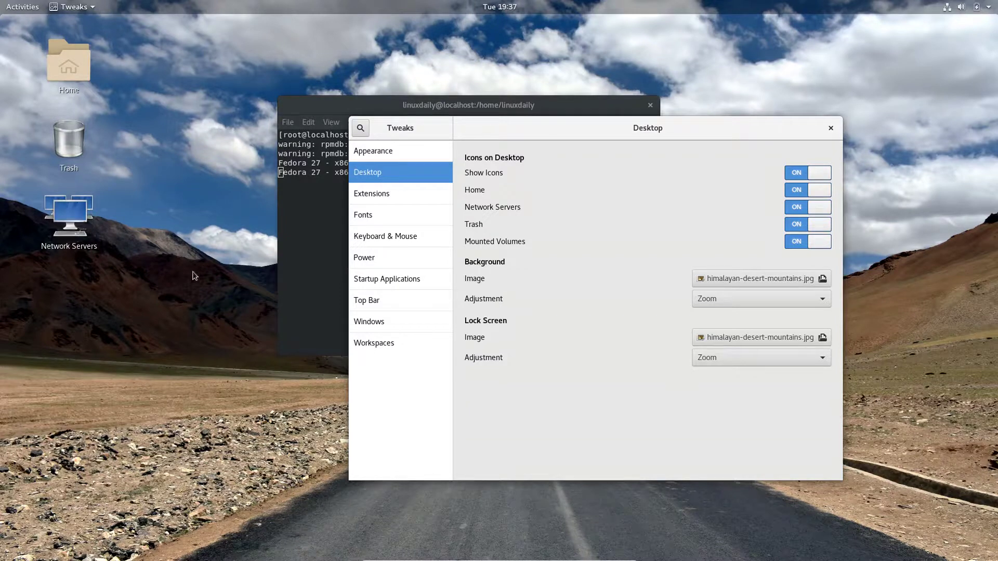
pyautogui.click(803, 207)
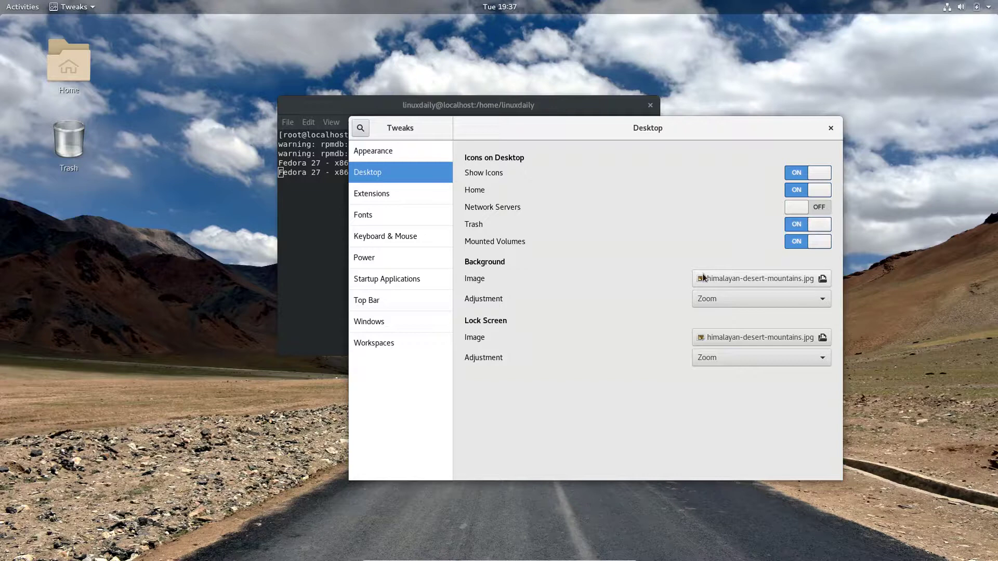
# In Top Bar settings, turn Battery Percentage on and leave the clock's date off.
pyautogui.click(386, 213)
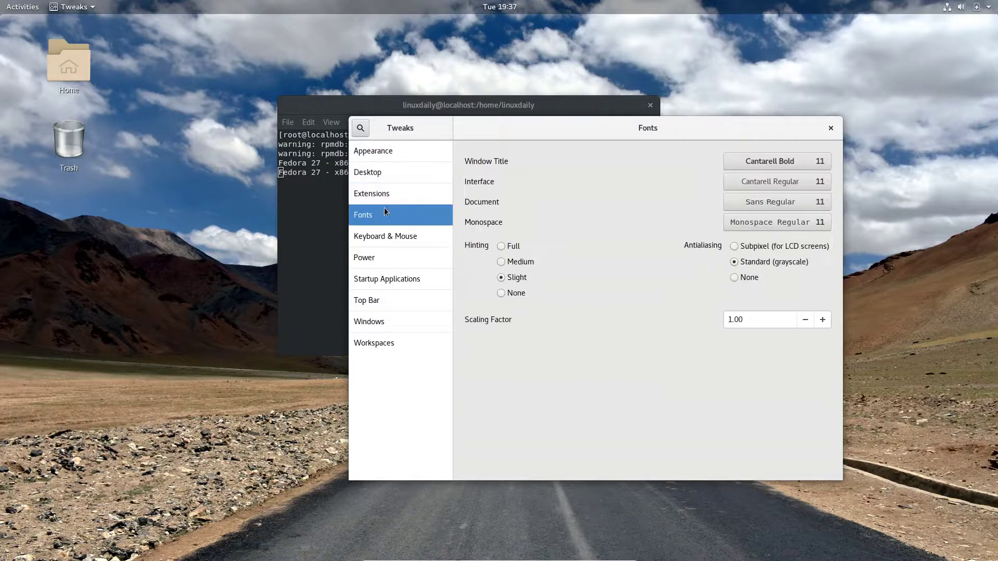
pyautogui.click(375, 237)
pyautogui.click(376, 258)
pyautogui.click(385, 279)
pyautogui.click(387, 300)
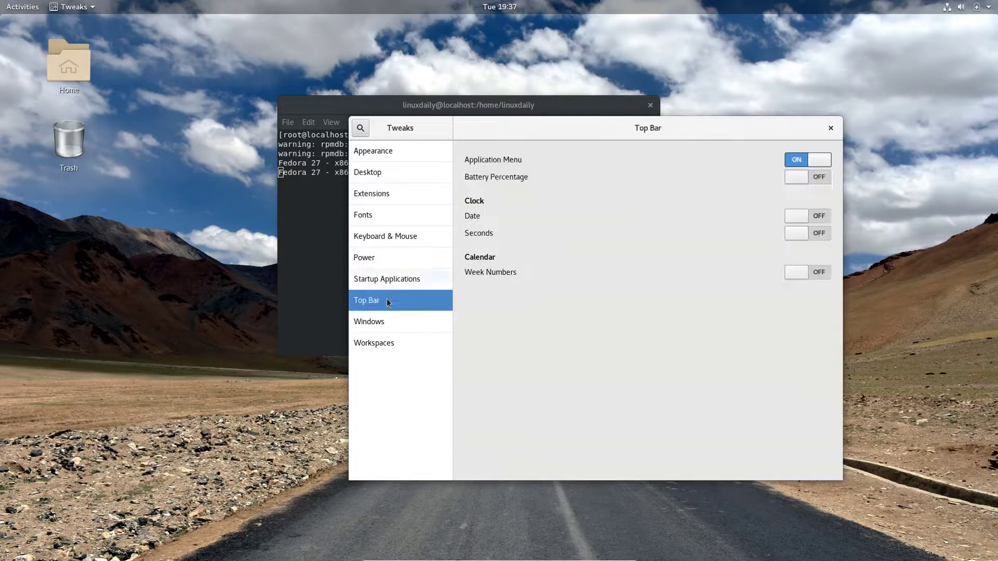
pyautogui.click(820, 179)
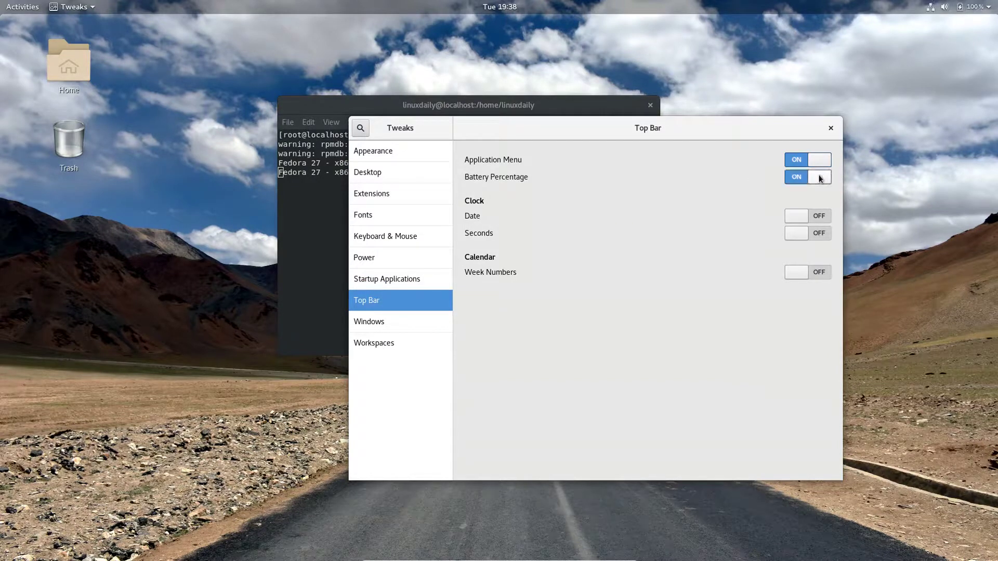
pyautogui.click(817, 219)
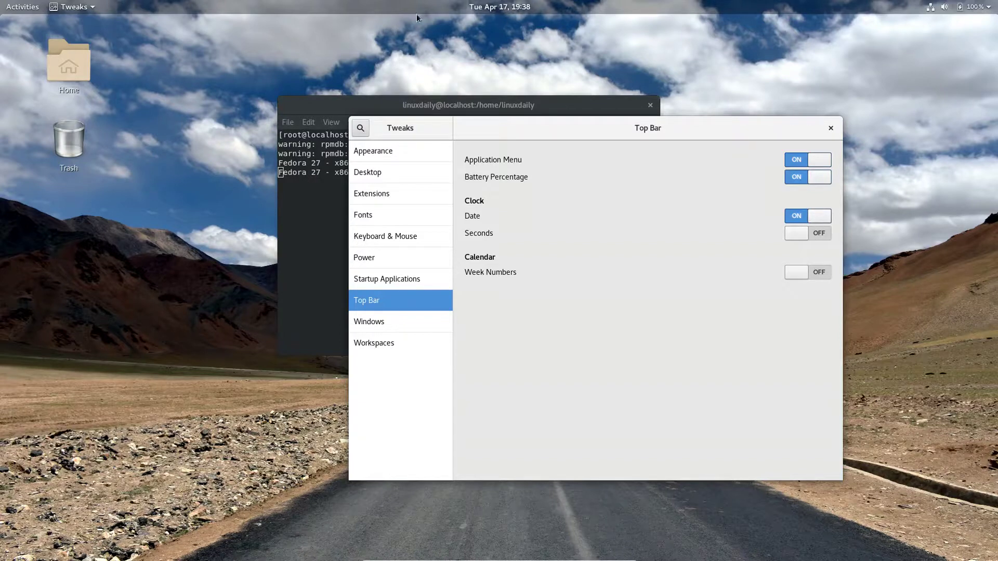
pyautogui.click(800, 219)
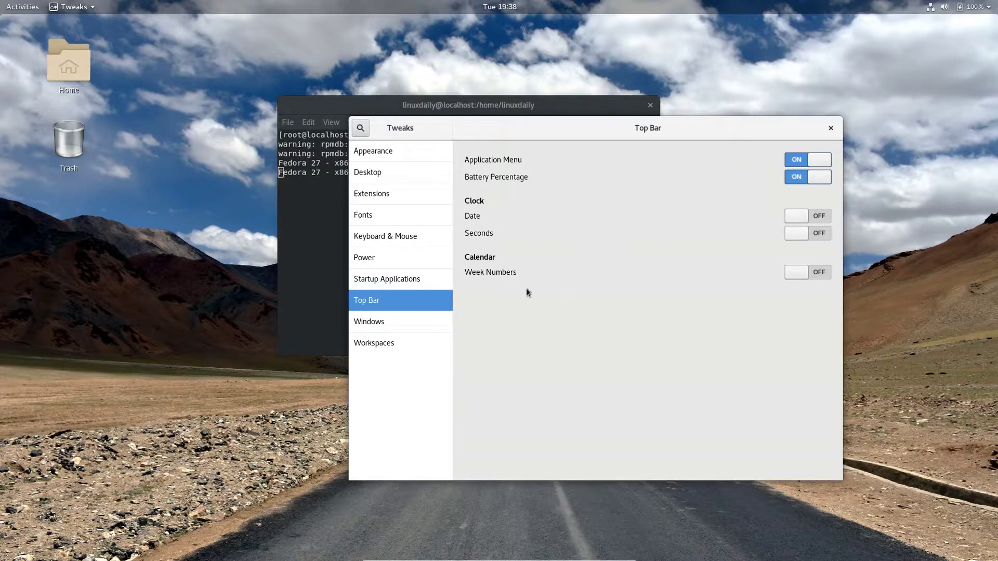
pyautogui.click(390, 328)
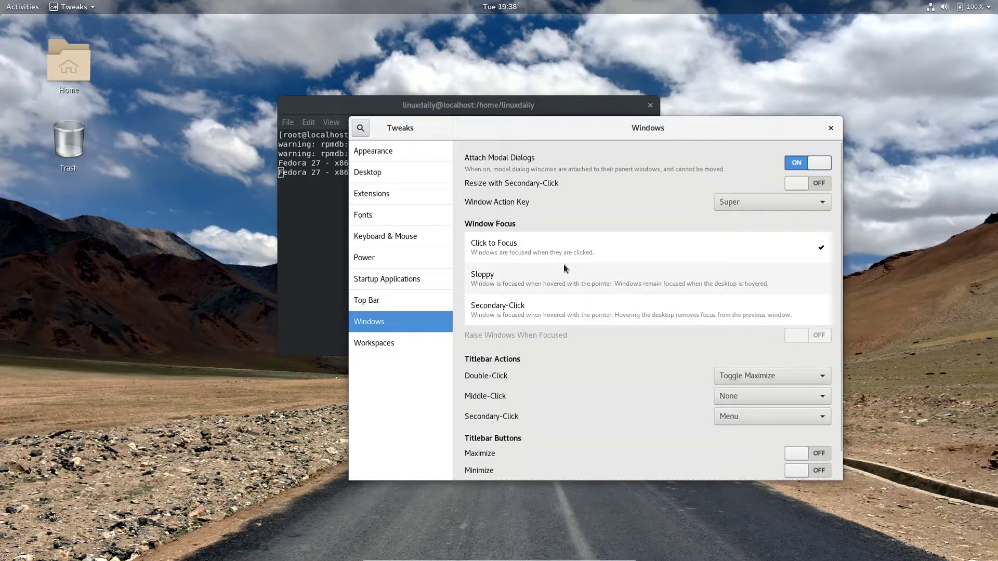
# Scroll through the Windows settings page, then view the Workspaces page.
pyautogui.scroll(-1, 548, 201)
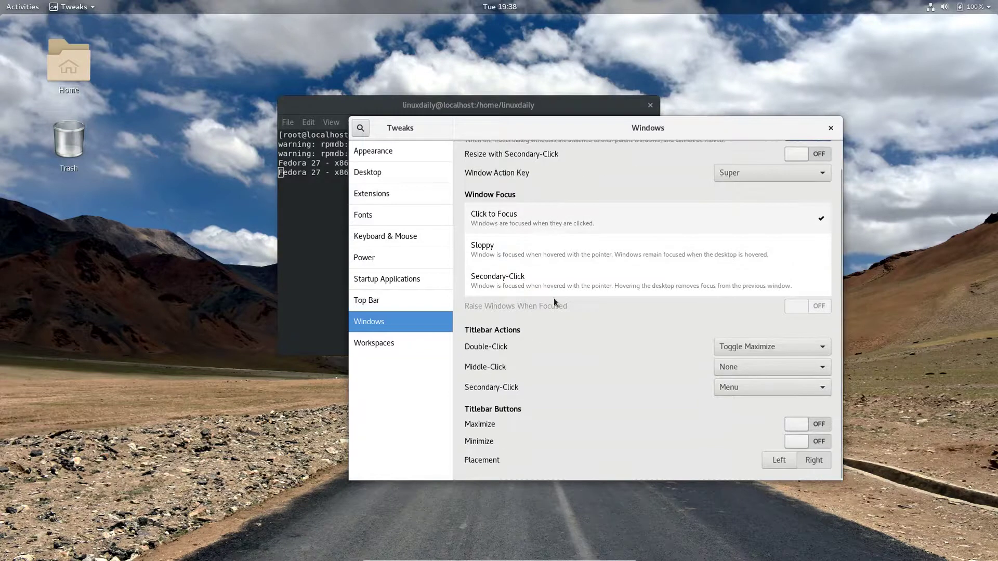
pyautogui.scroll(1, 546, 333)
pyautogui.click(375, 347)
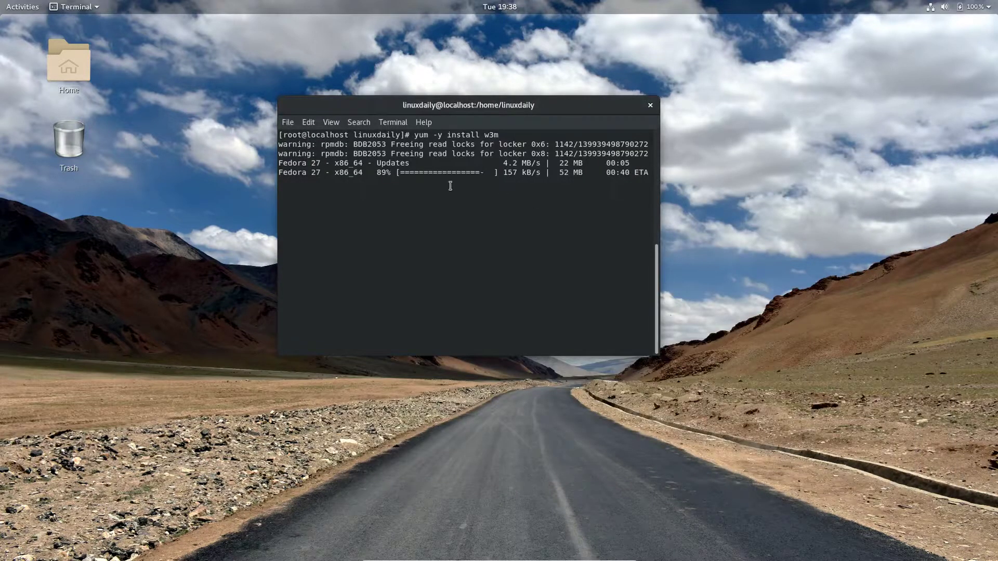
# Move the terminal to the right side and browse the installed applications grid.
pyautogui.moveTo(540, 111); pyautogui.dragTo(835, 135)
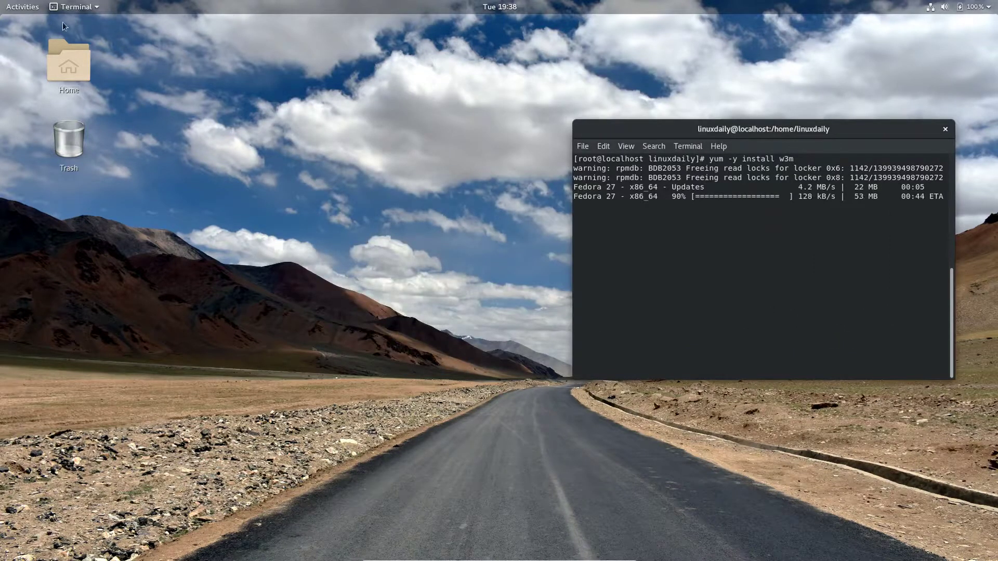
pyautogui.click(33, 11)
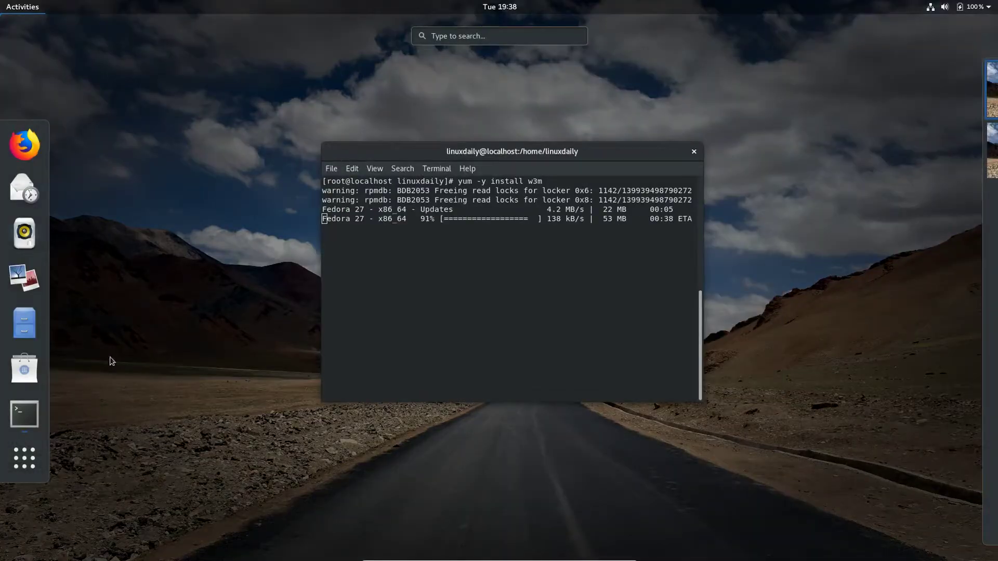
pyautogui.click(33, 455)
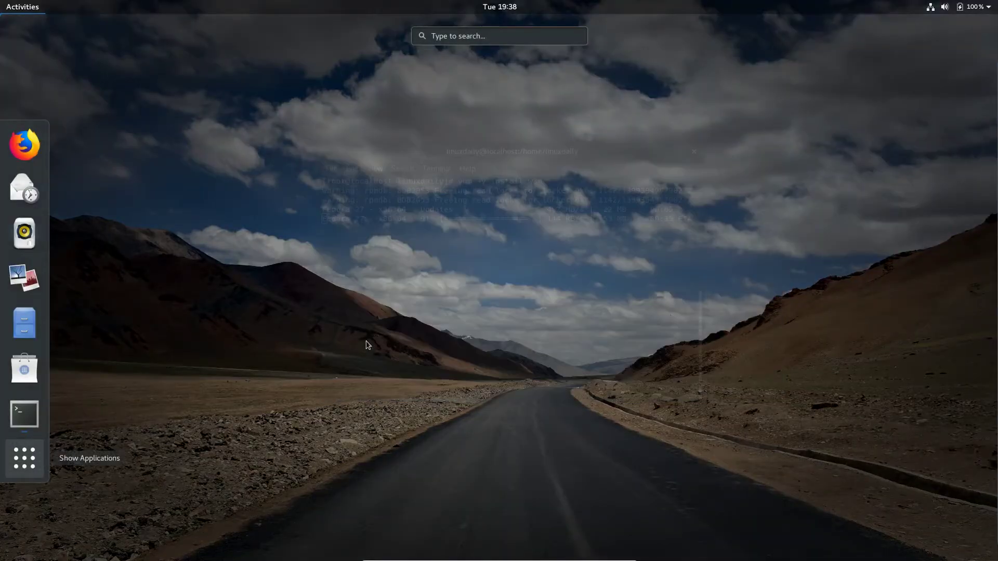
pyautogui.scroll(-1, 578, 327)
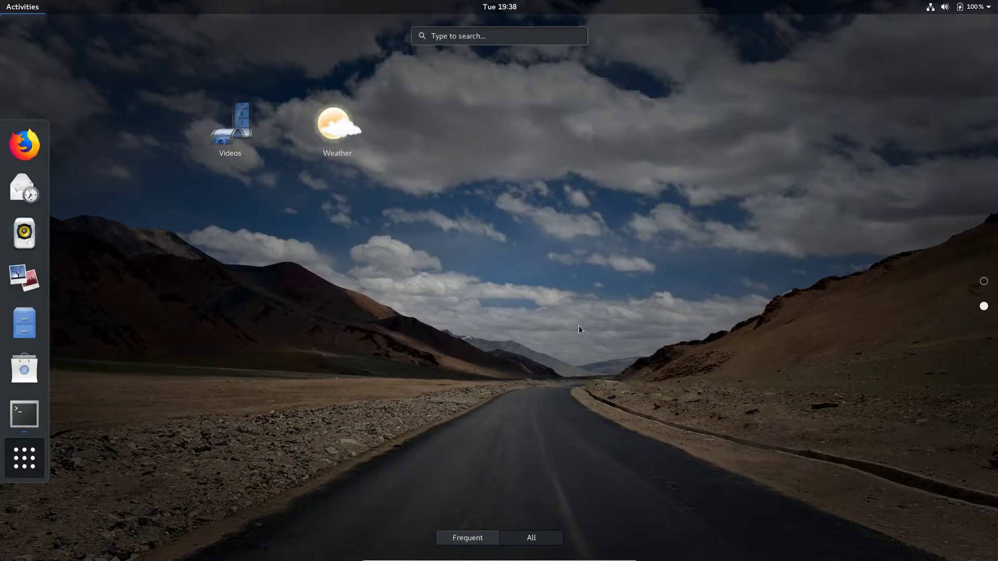
pyautogui.scroll(1, 578, 326)
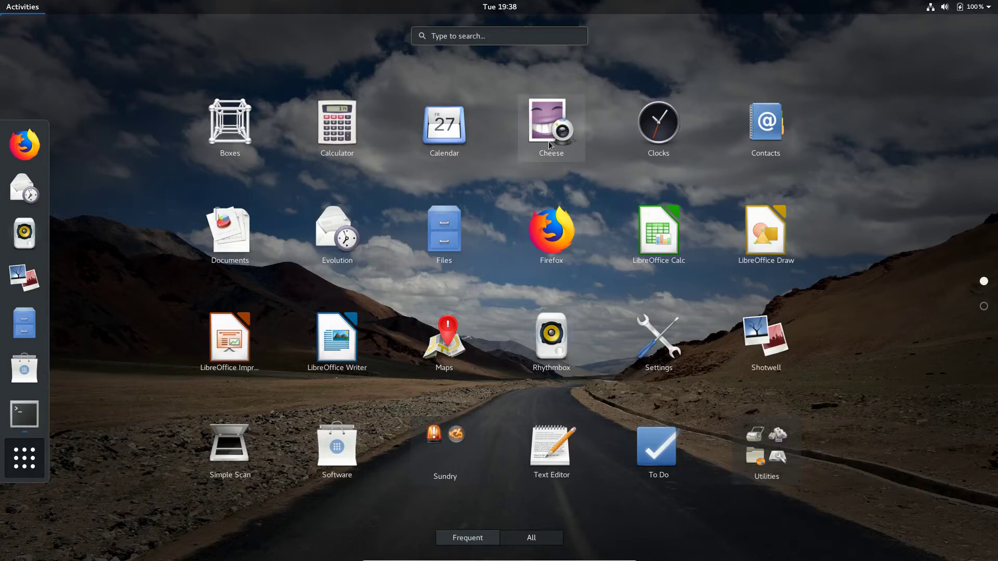
pyautogui.scroll(-1, 880, 307)
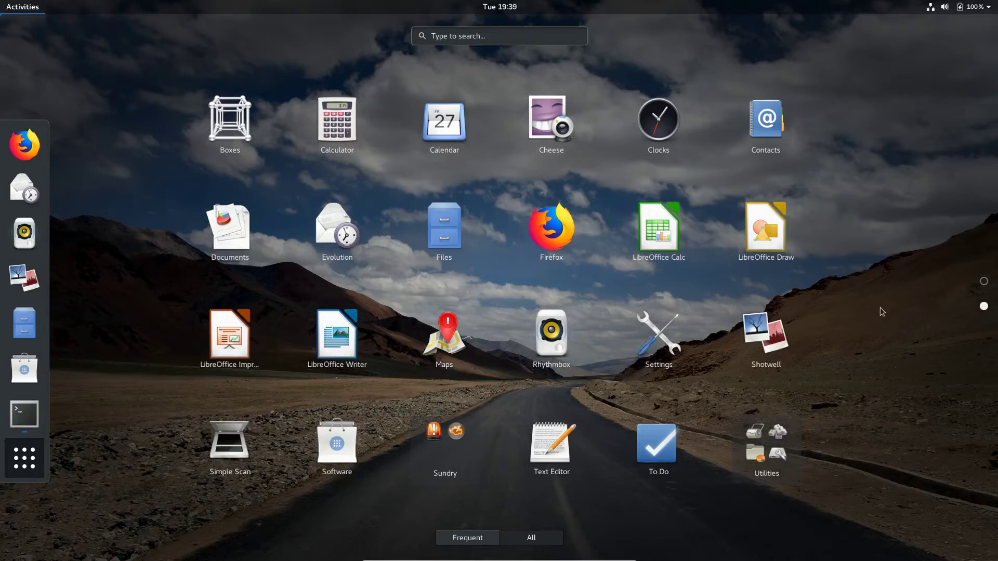
pyautogui.scroll(1, 863, 306)
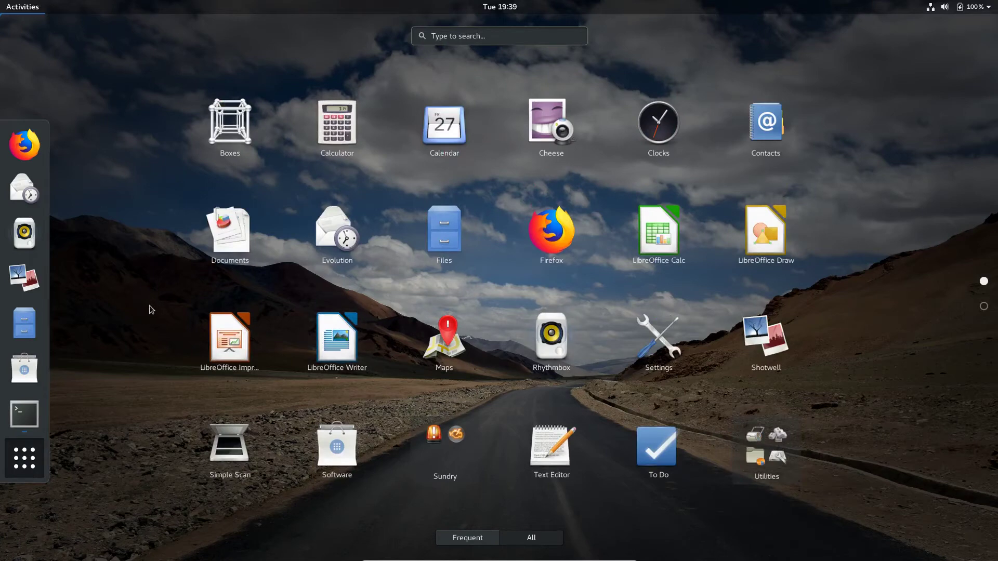
pyautogui.press('Escape')
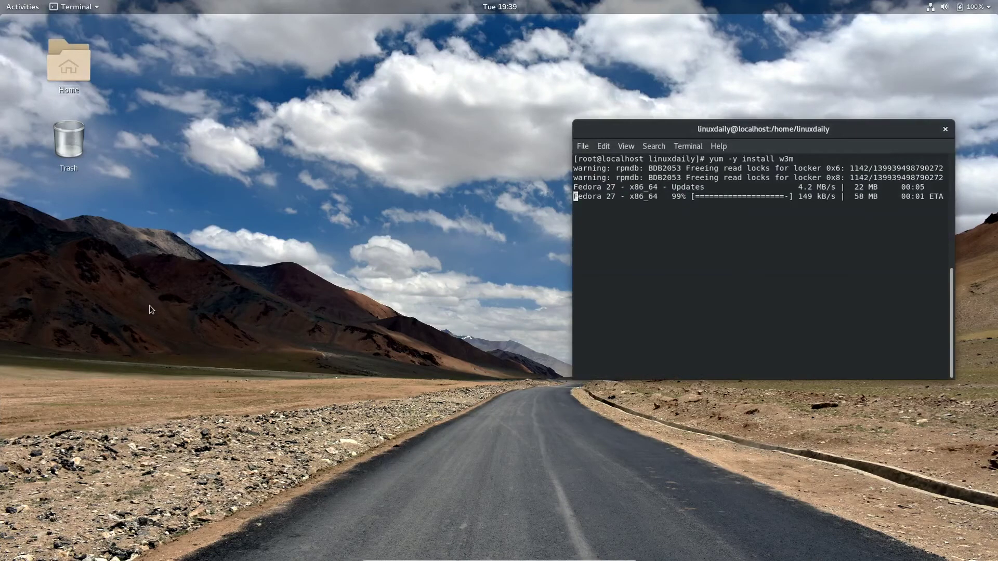